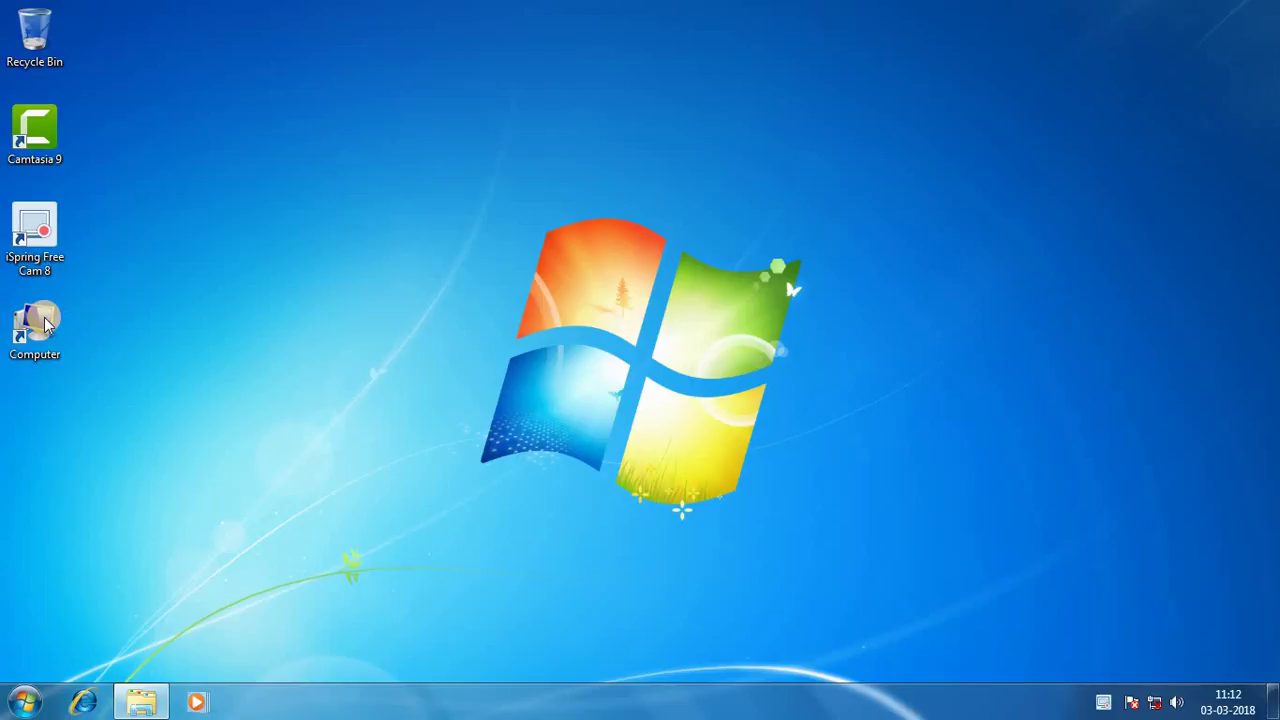
# - Open the SOFTWARES folder on the E: drive in a maximized Computer window
pyautogui.doubleClick(45, 325)
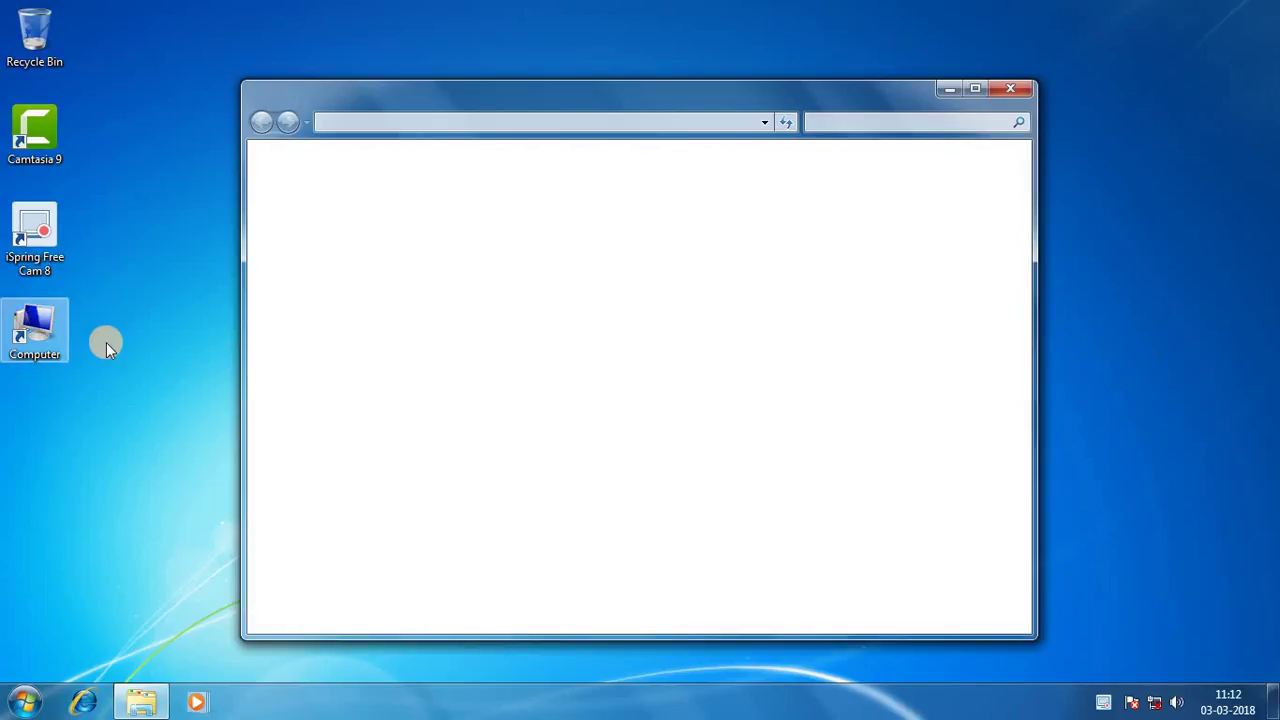
pyautogui.click(975, 90)
pyautogui.rightClick(587, 309)
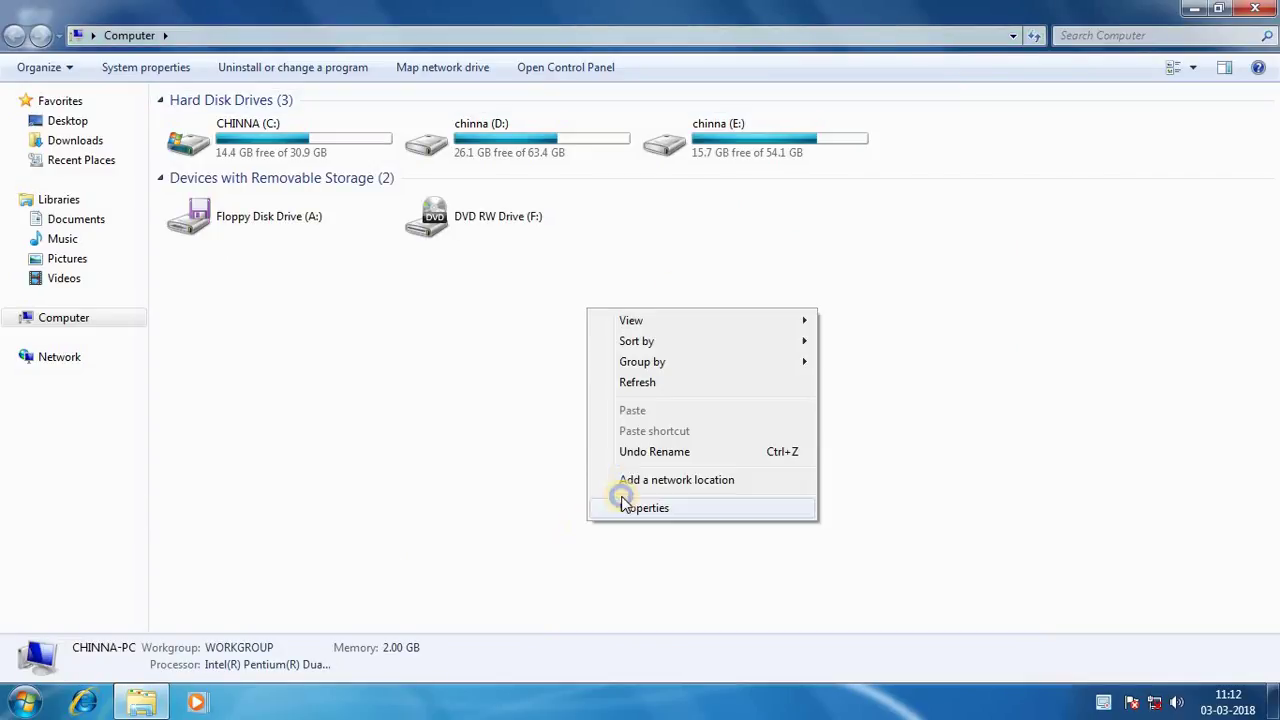
pyautogui.click(645, 393)
pyautogui.doubleClick(700, 154)
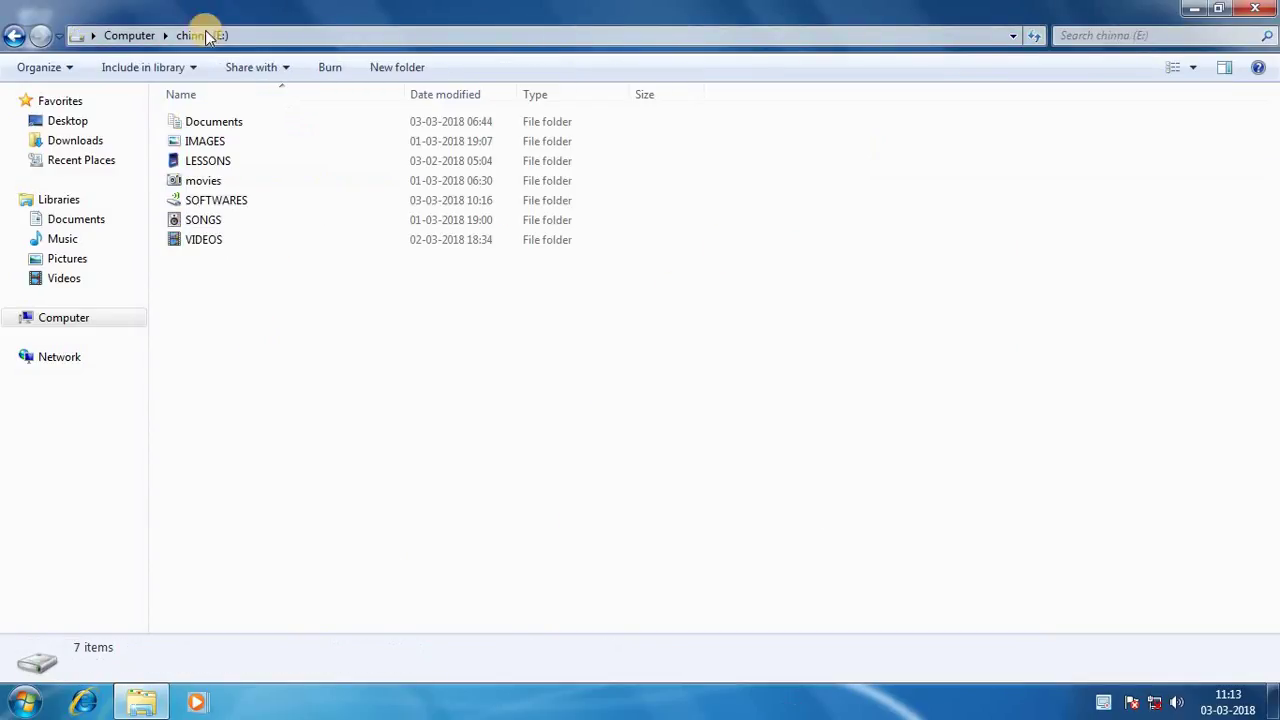
pyautogui.doubleClick(198, 201)
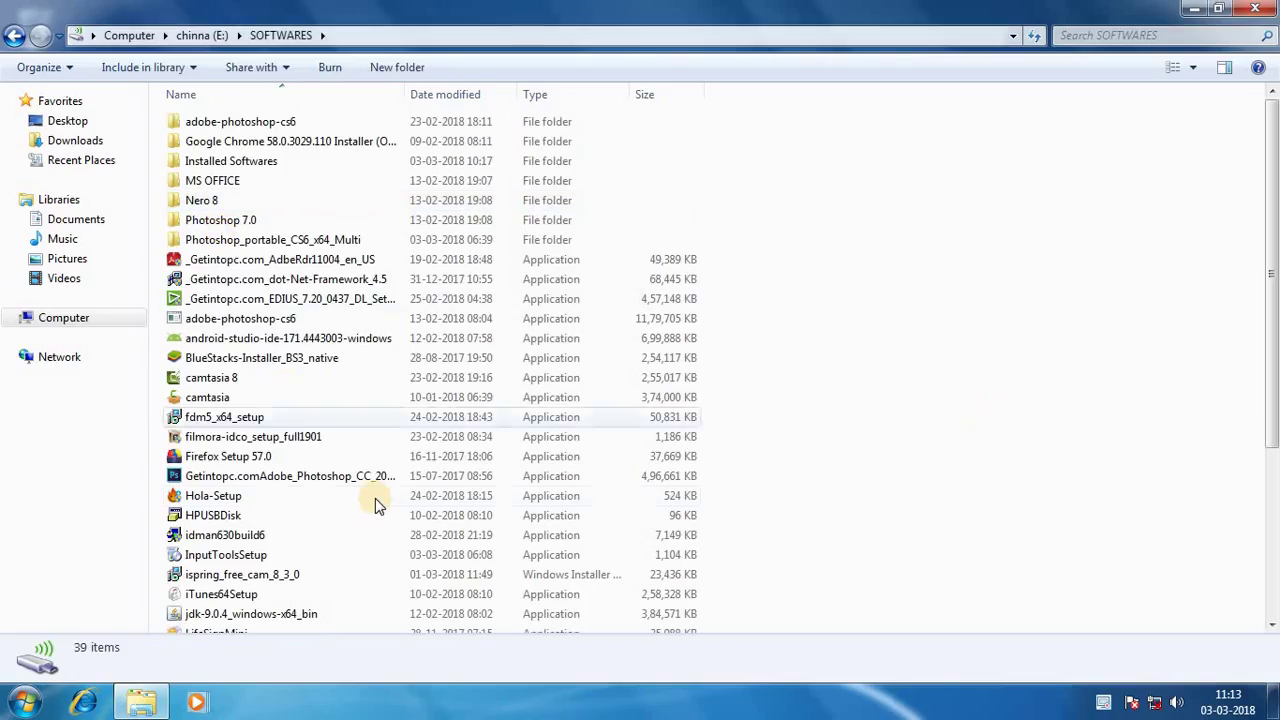
# - Run the idman630build6 installer as administrator
pyautogui.scroll(-1, 371, 506)
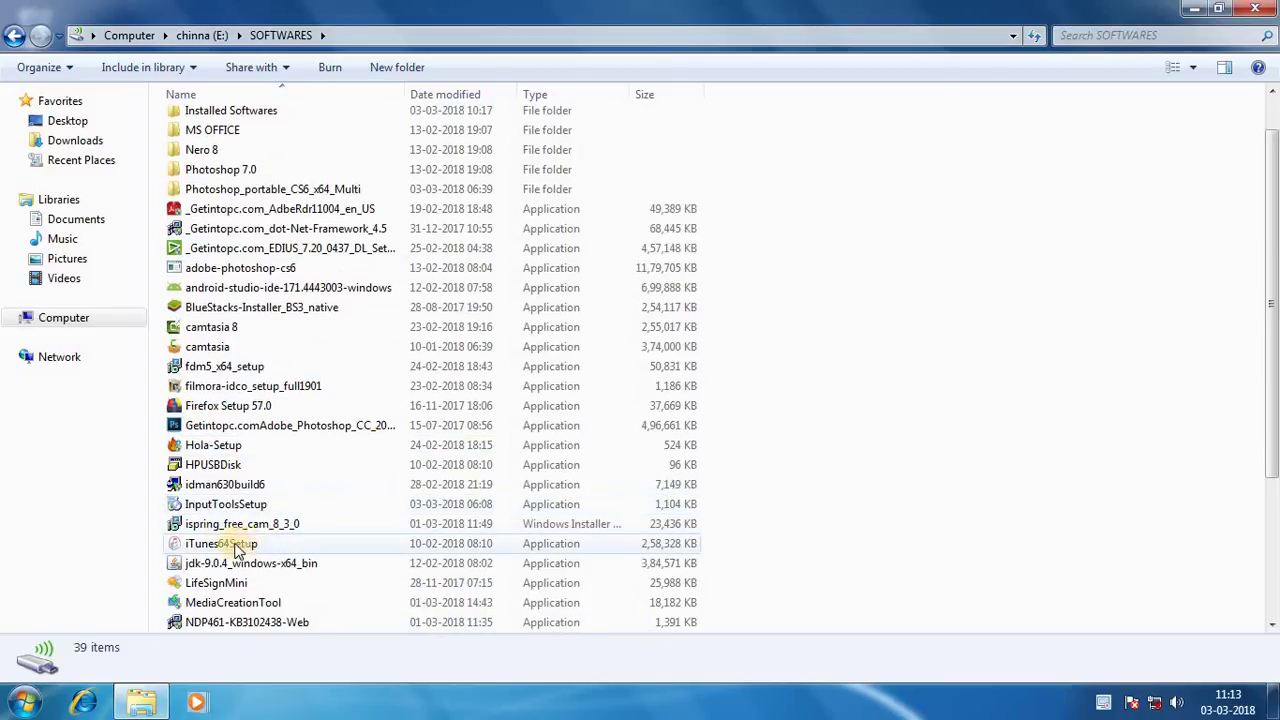
pyautogui.rightClick(212, 485)
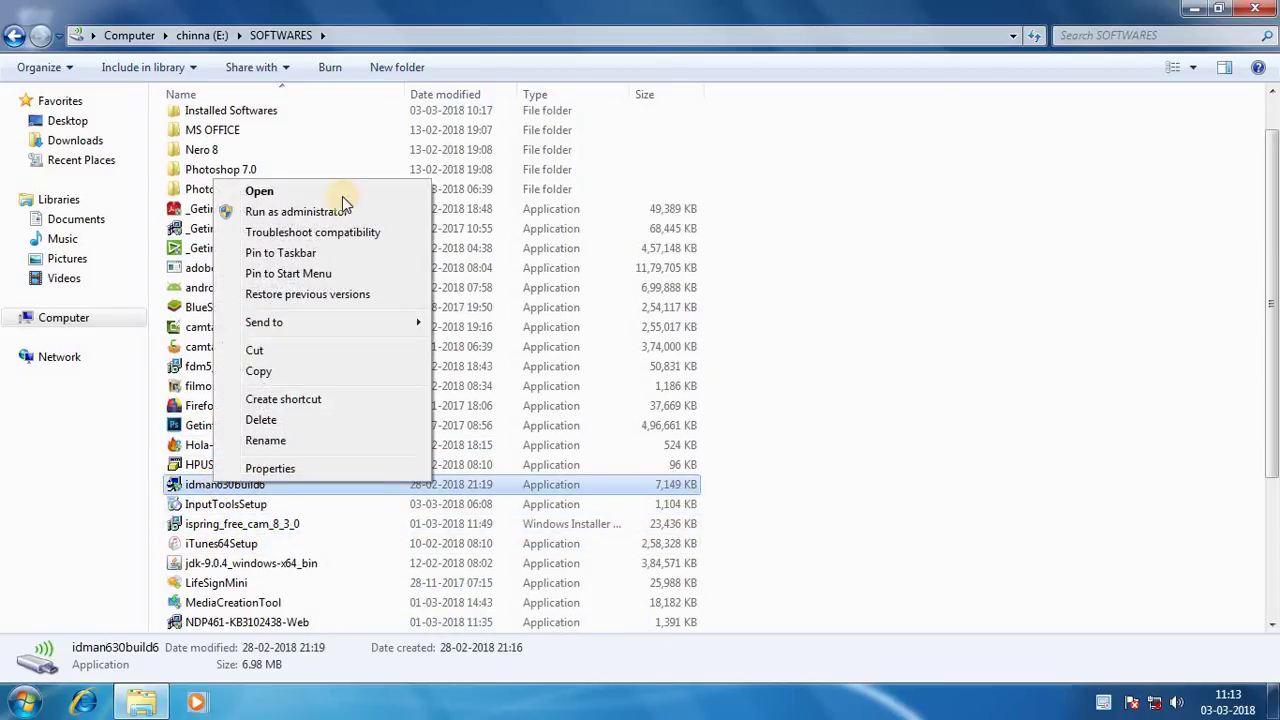
pyautogui.click(297, 211)
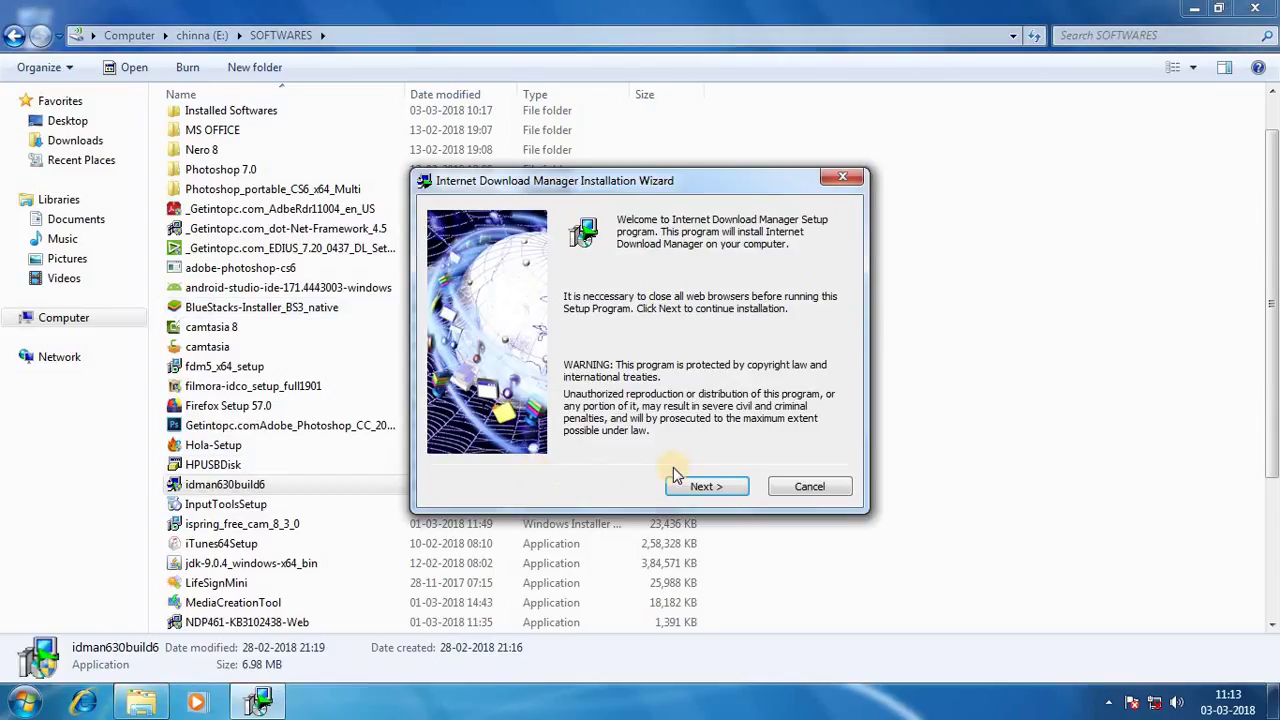
# - Proceed past the setup welcome page and accept the Internet Download Manager license agreement
pyautogui.click(703, 487)
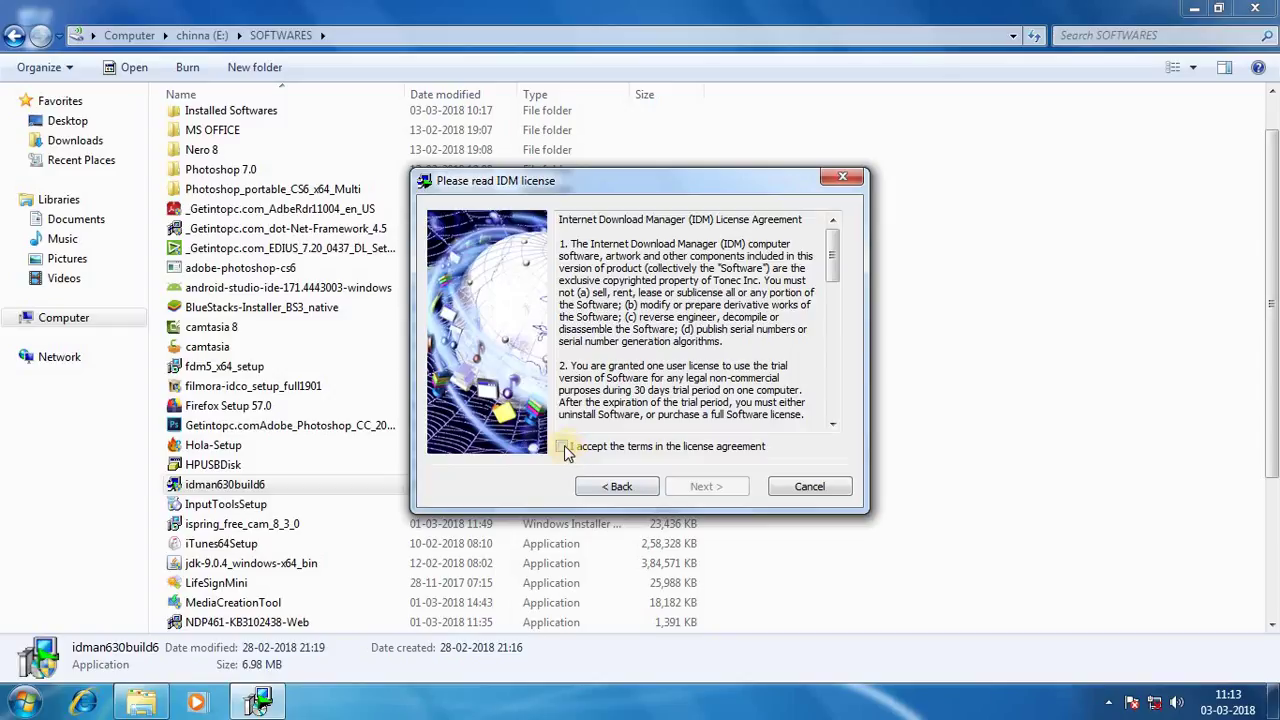
pyautogui.click(564, 447)
pyautogui.click(700, 487)
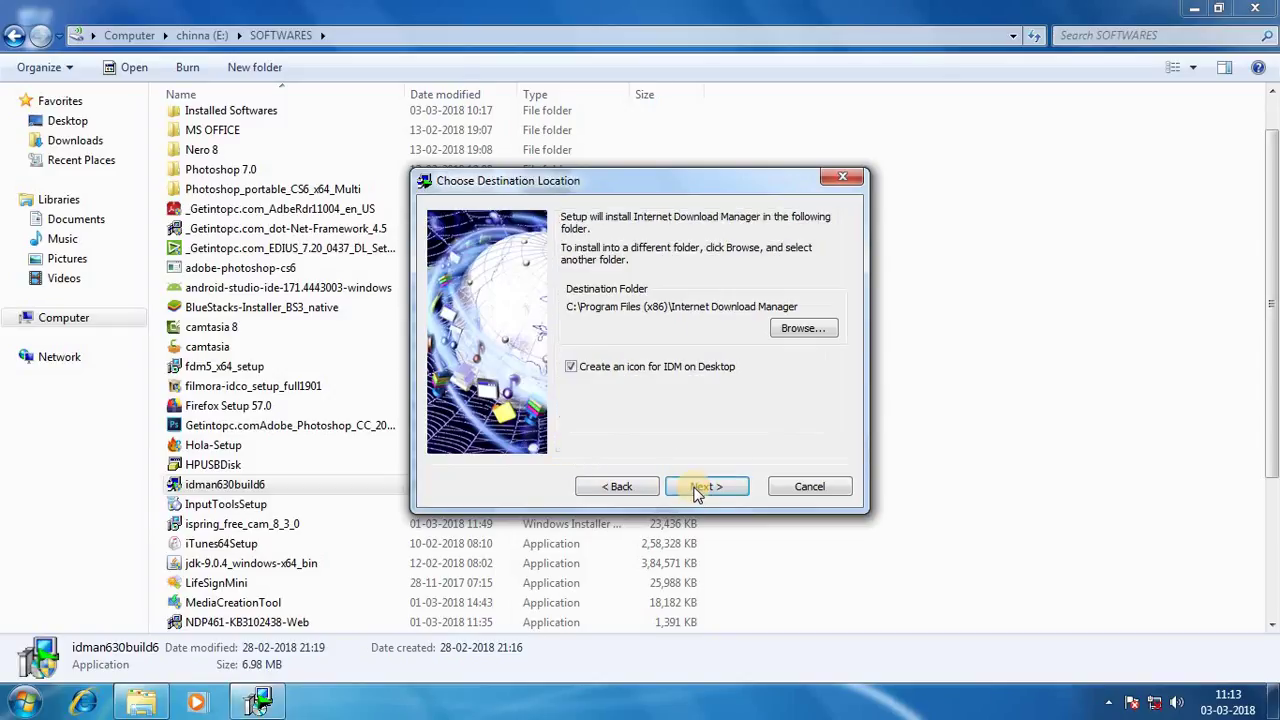
# - Try to set the installation destination to the Itunes folder in E:\SOFTWARES\Installed Softwares, then accept the suggested Program Files (x86) folder
pyautogui.click(796, 331)
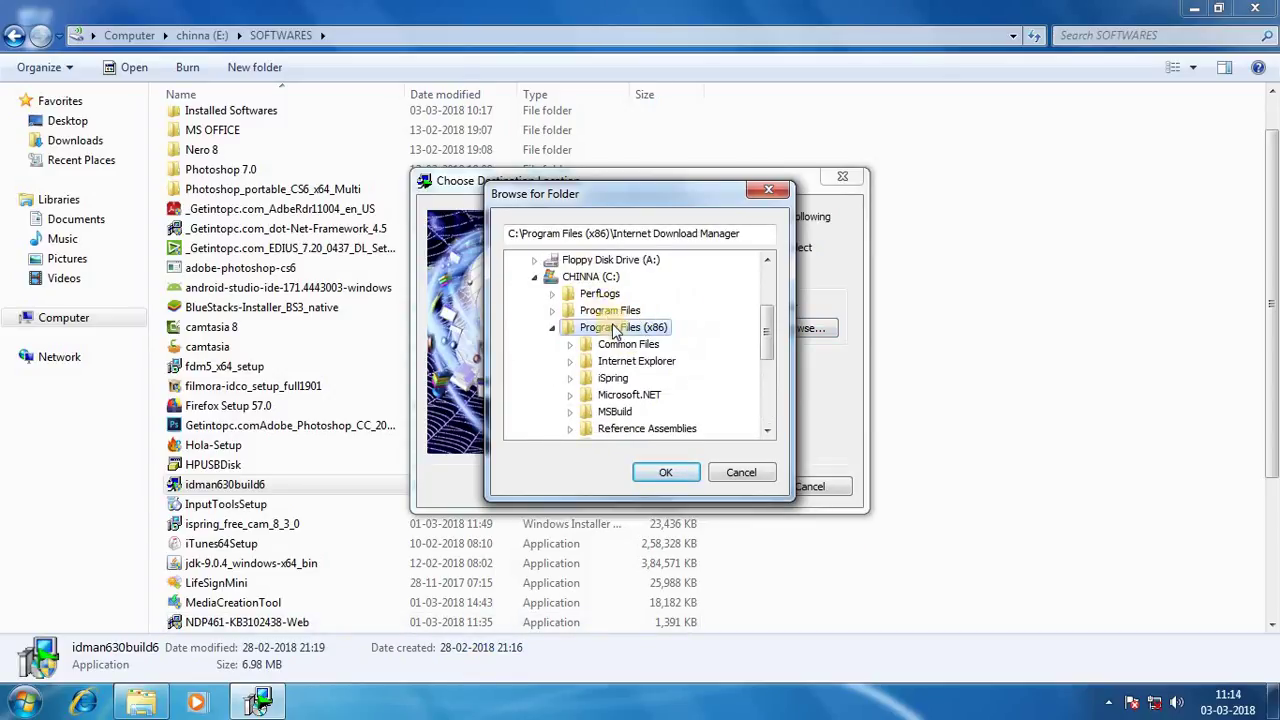
pyautogui.scroll(-5, 620, 340)
pyautogui.click(586, 412)
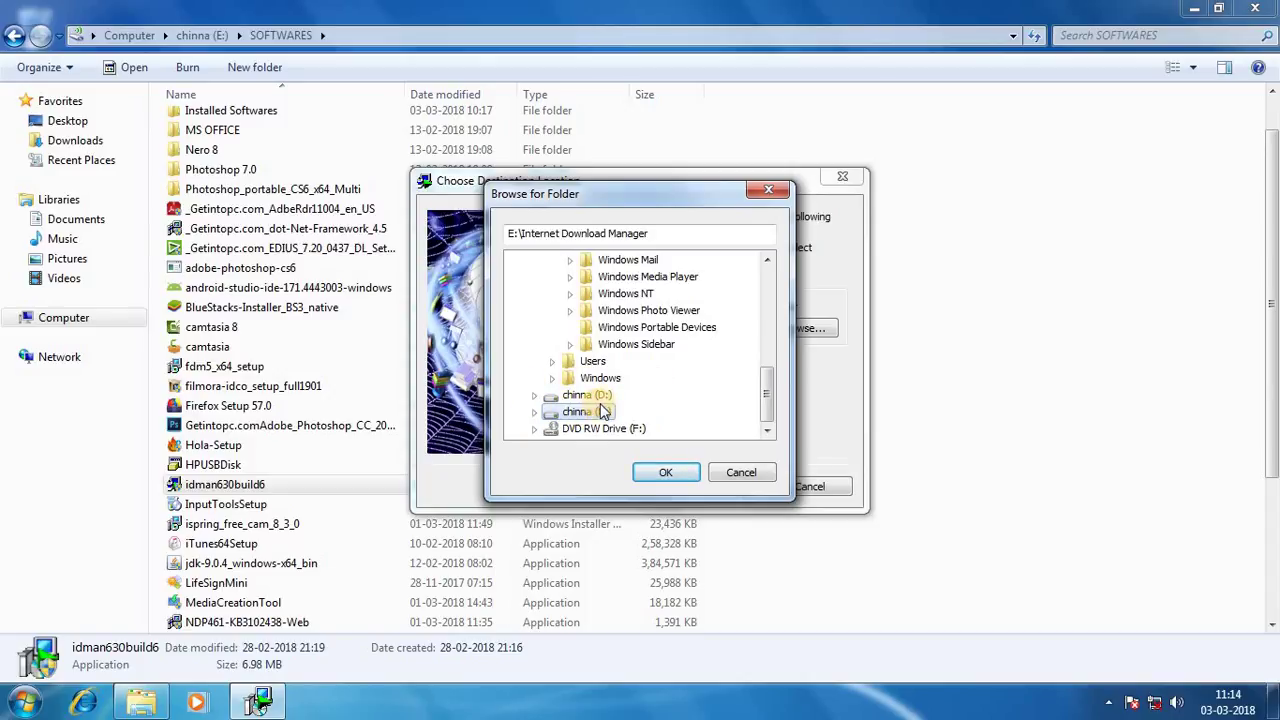
pyautogui.click(534, 411)
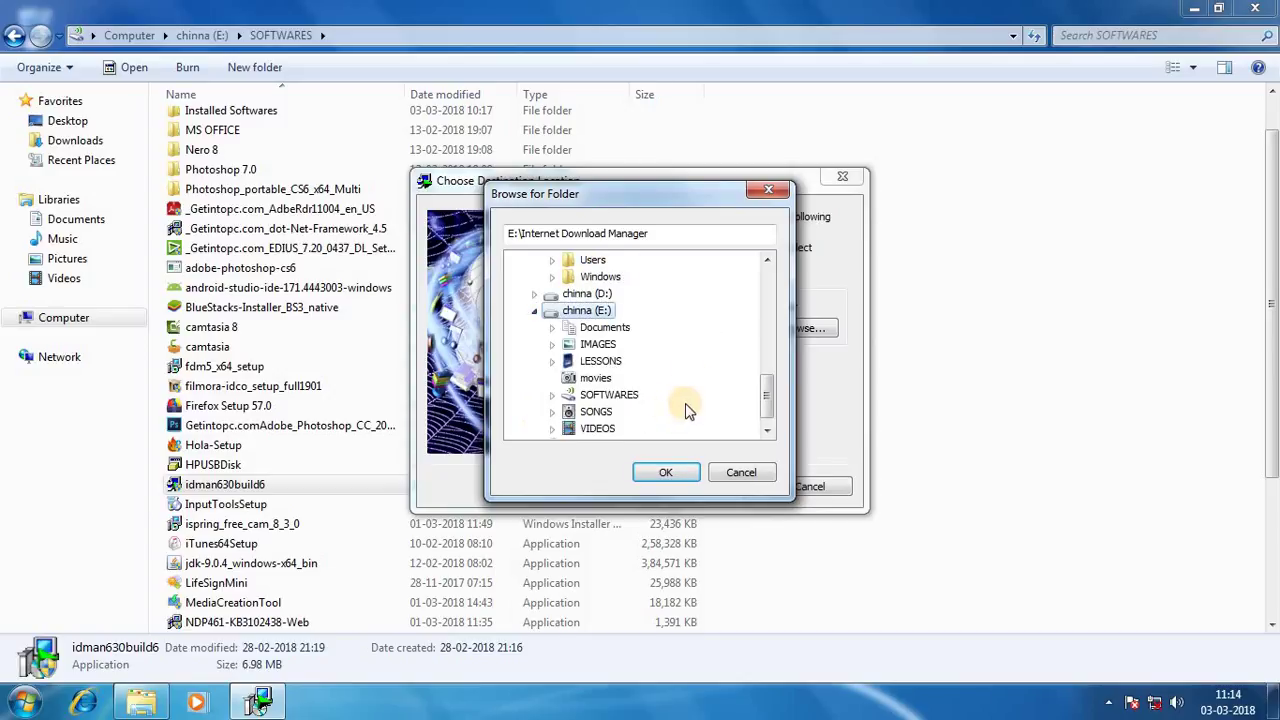
pyautogui.click(551, 394)
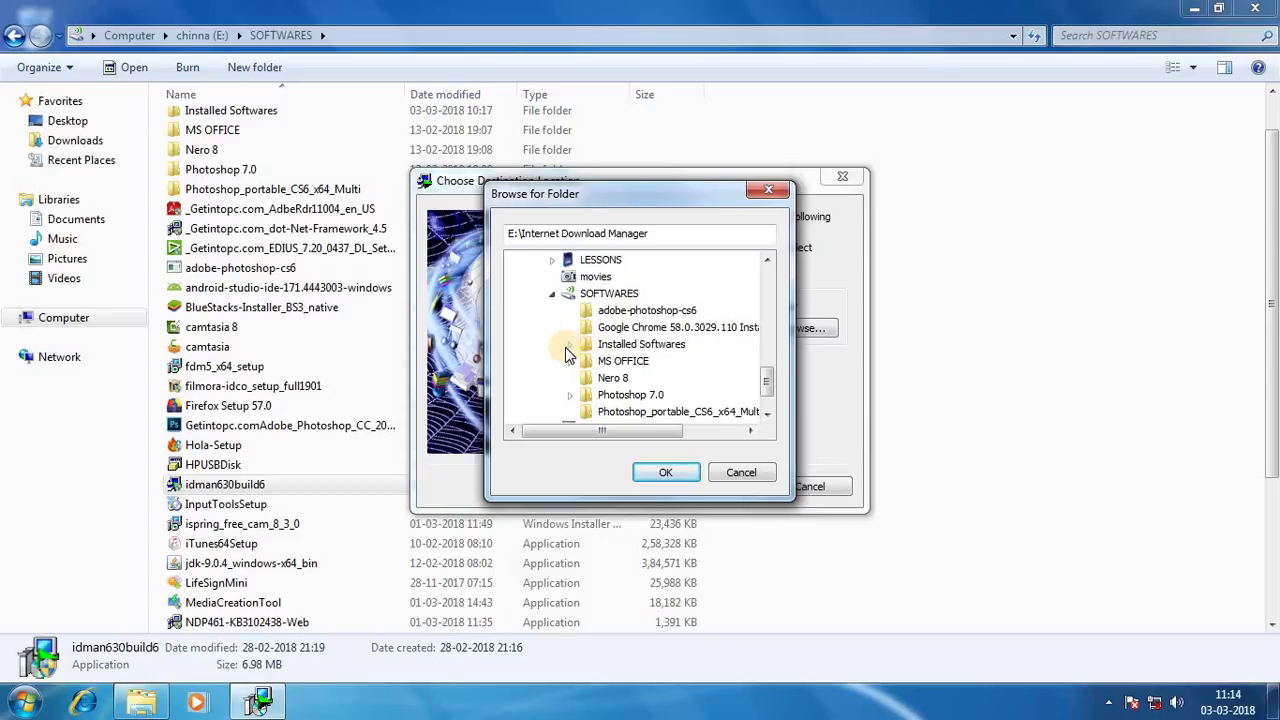
pyautogui.click(569, 344)
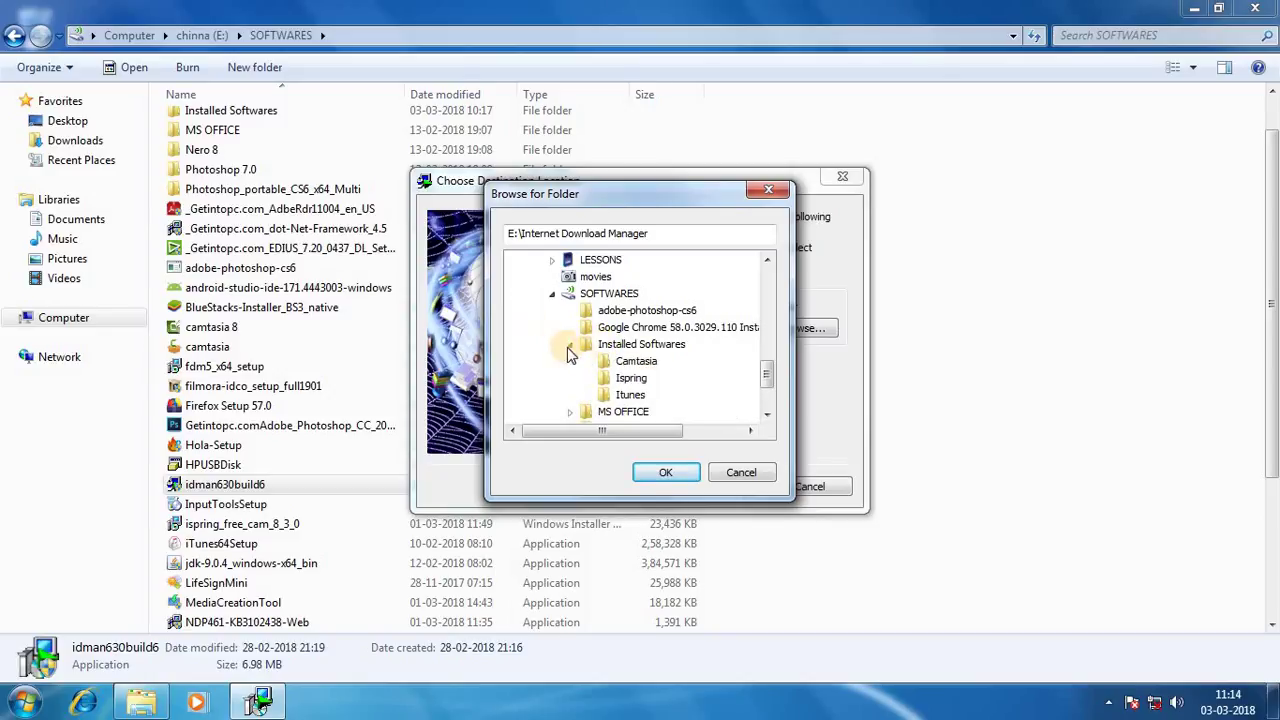
pyautogui.scroll(-1, 631, 395)
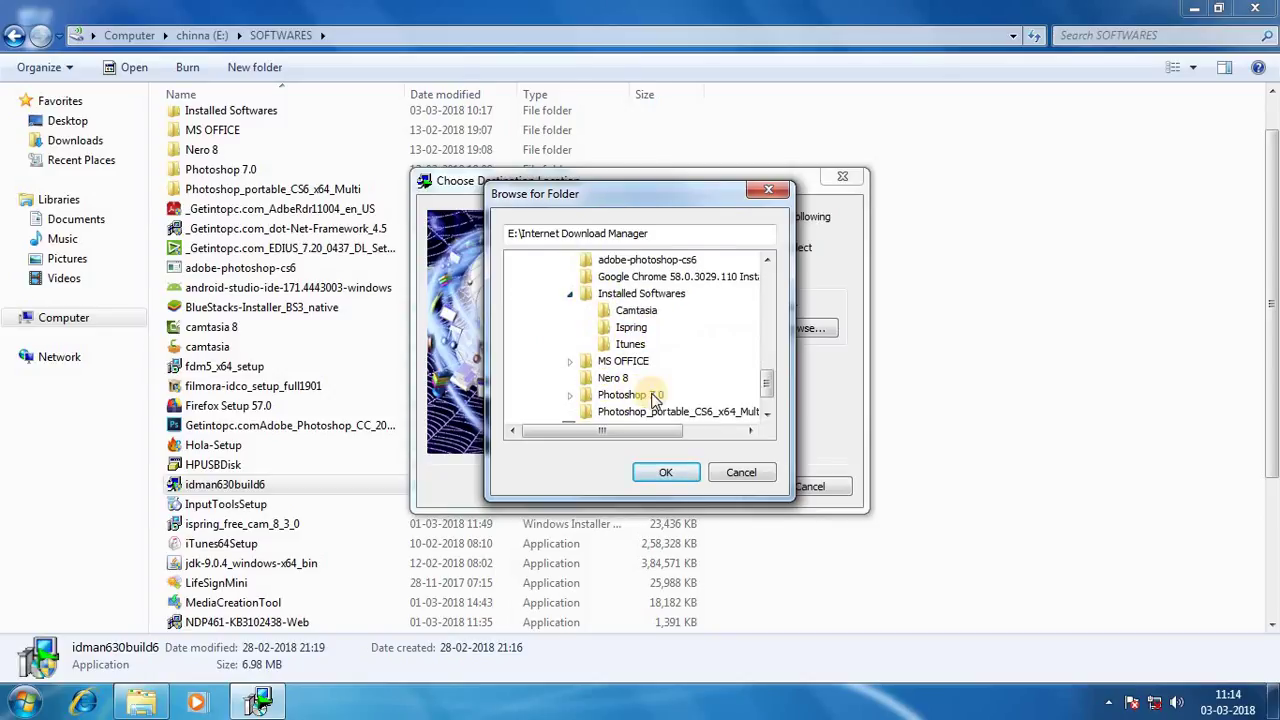
pyautogui.click(641, 348)
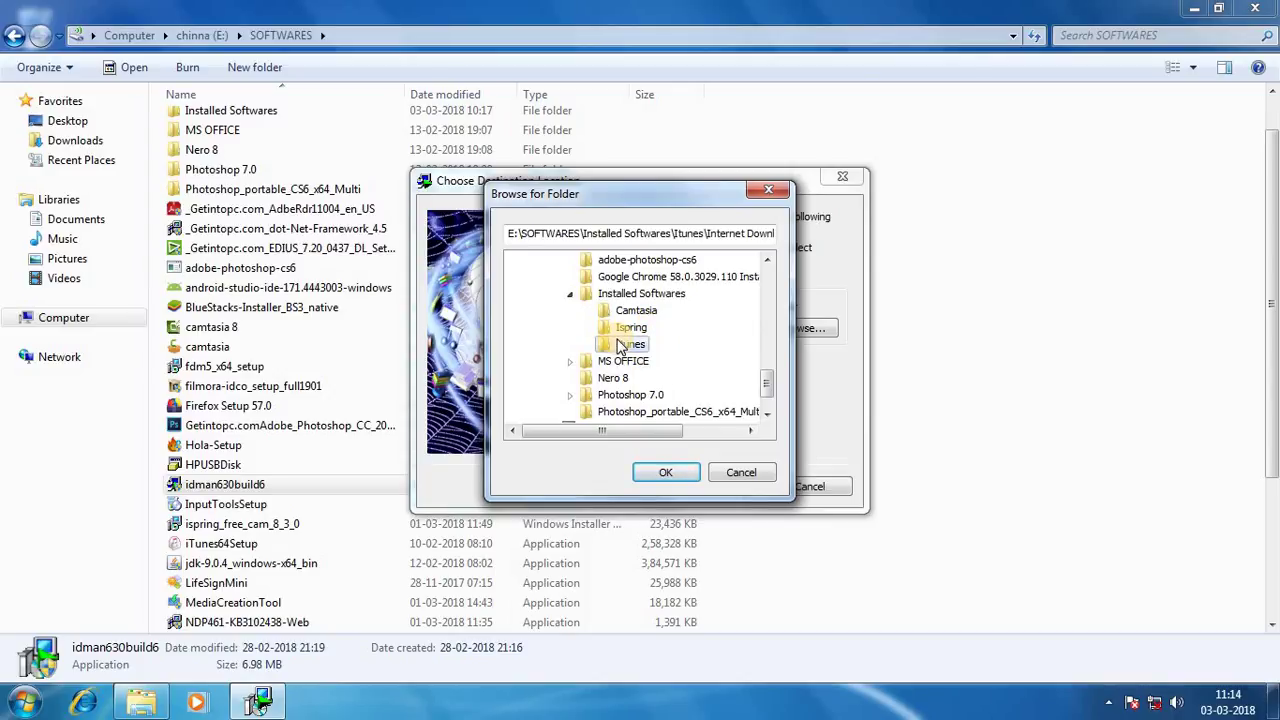
pyautogui.click(664, 476)
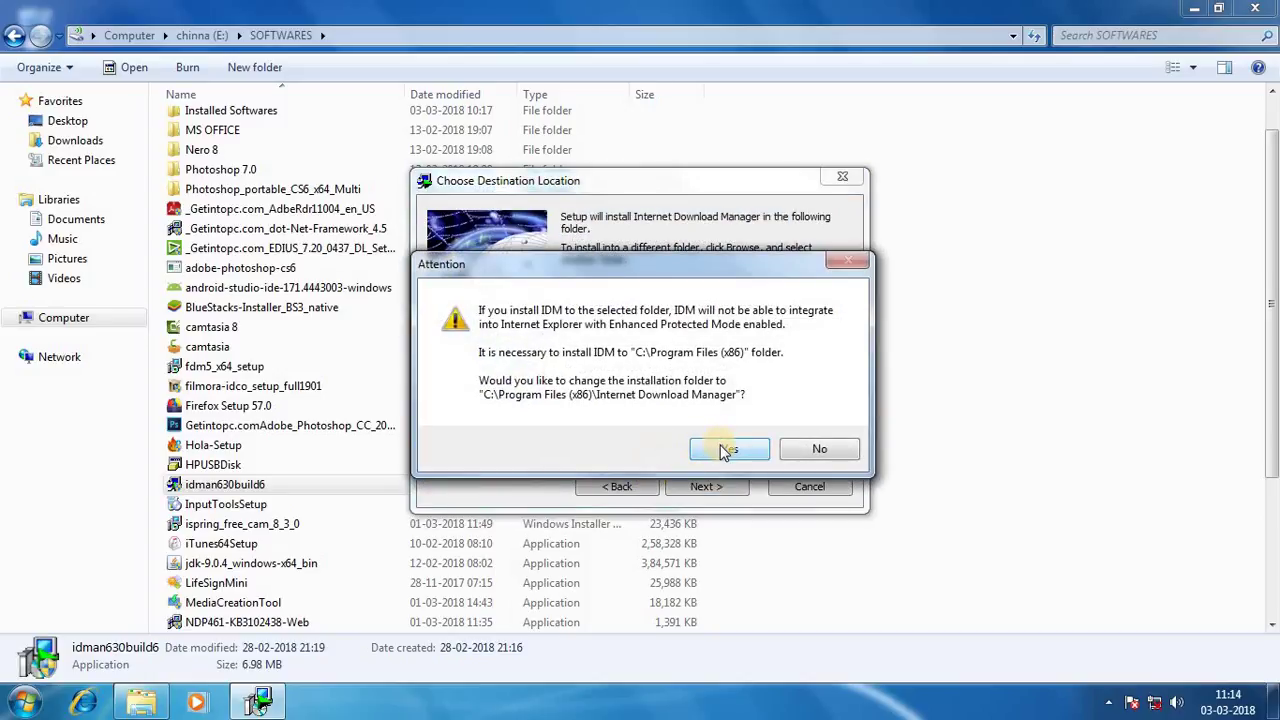
pyautogui.click(727, 450)
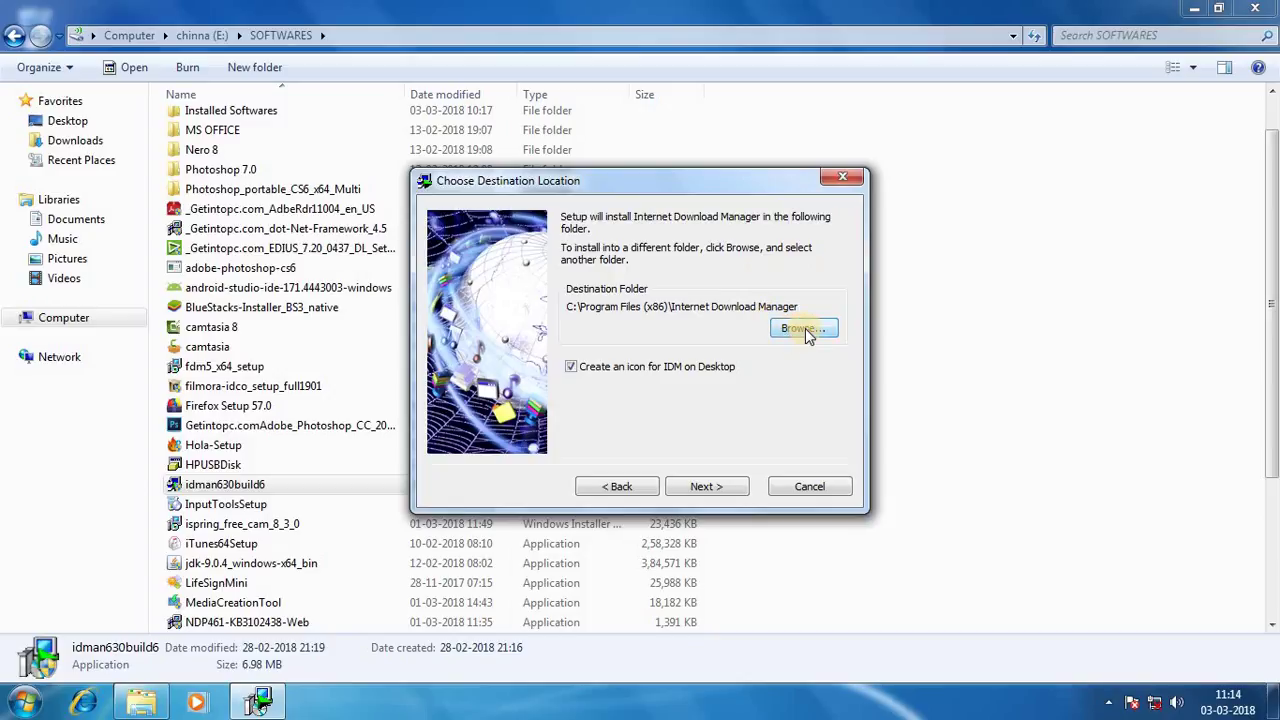
# - Reopen the installer's destination folder browser and expand the E: drive
pyautogui.click(806, 331)
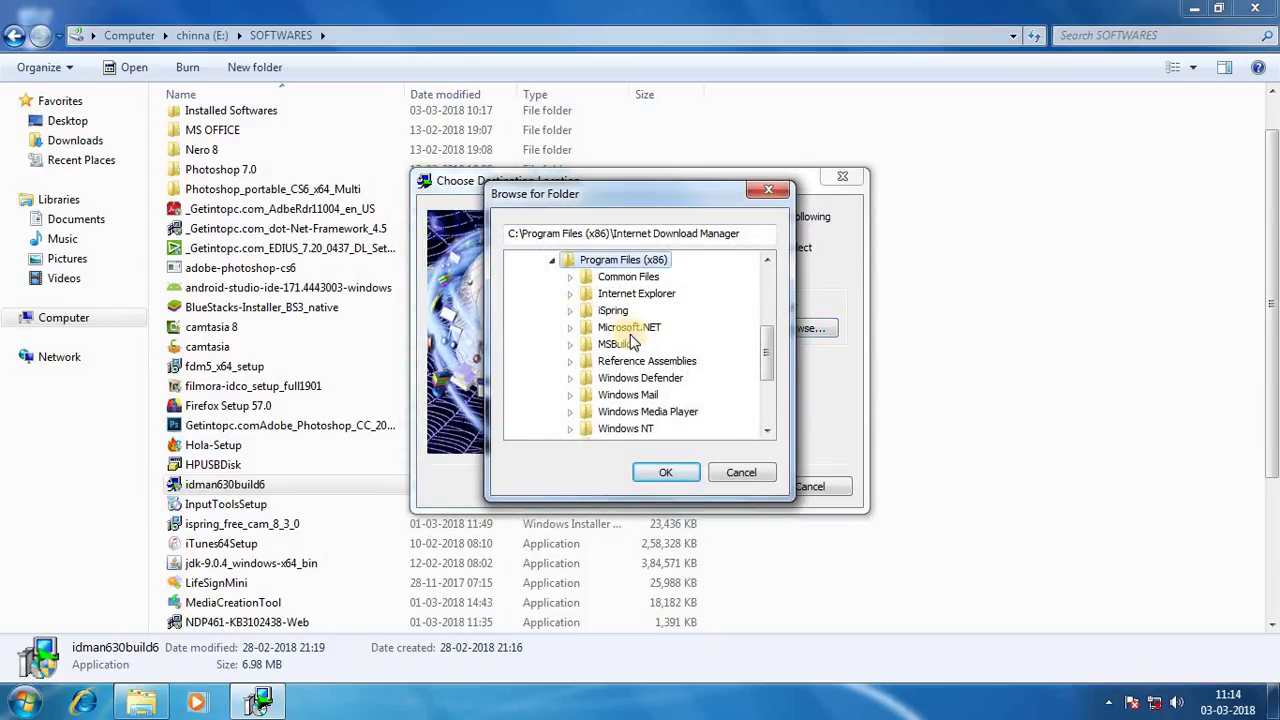
pyautogui.scroll(-3, 586, 386)
pyautogui.click(534, 411)
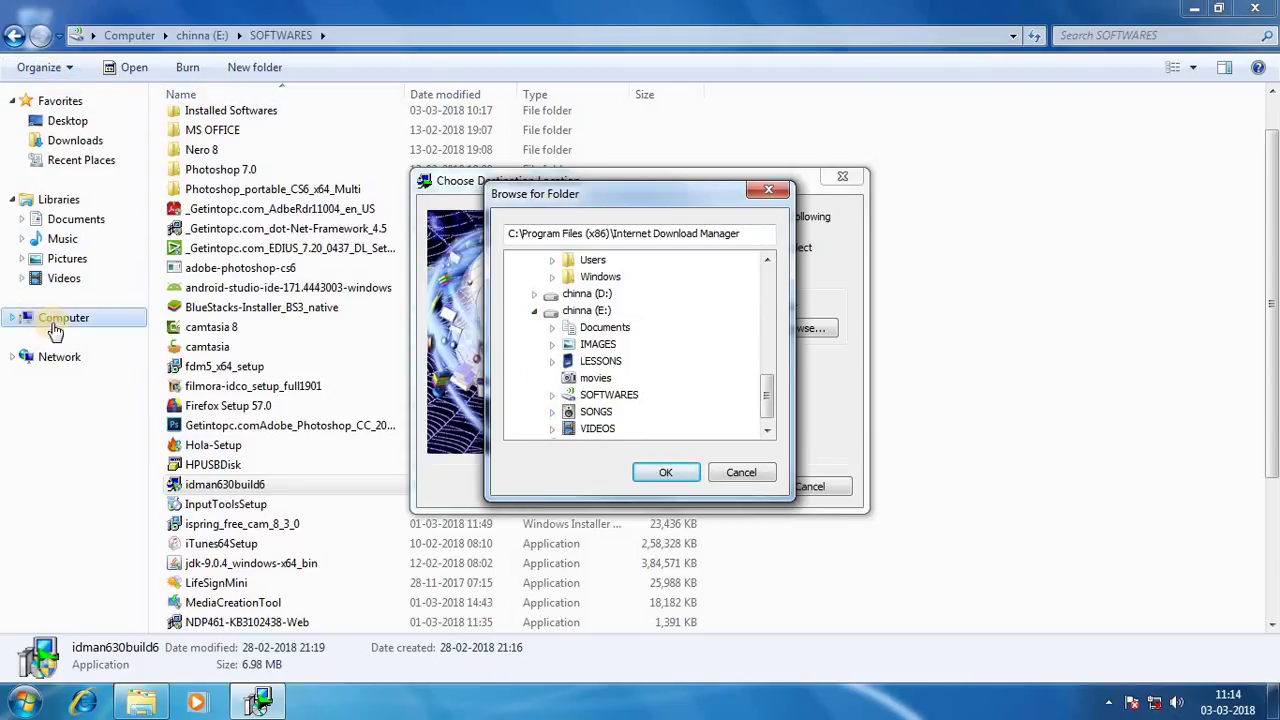
# - Create a new folder named IDM inside Installed Softwares and close the Explorer window
pyautogui.doubleClick(195, 111)
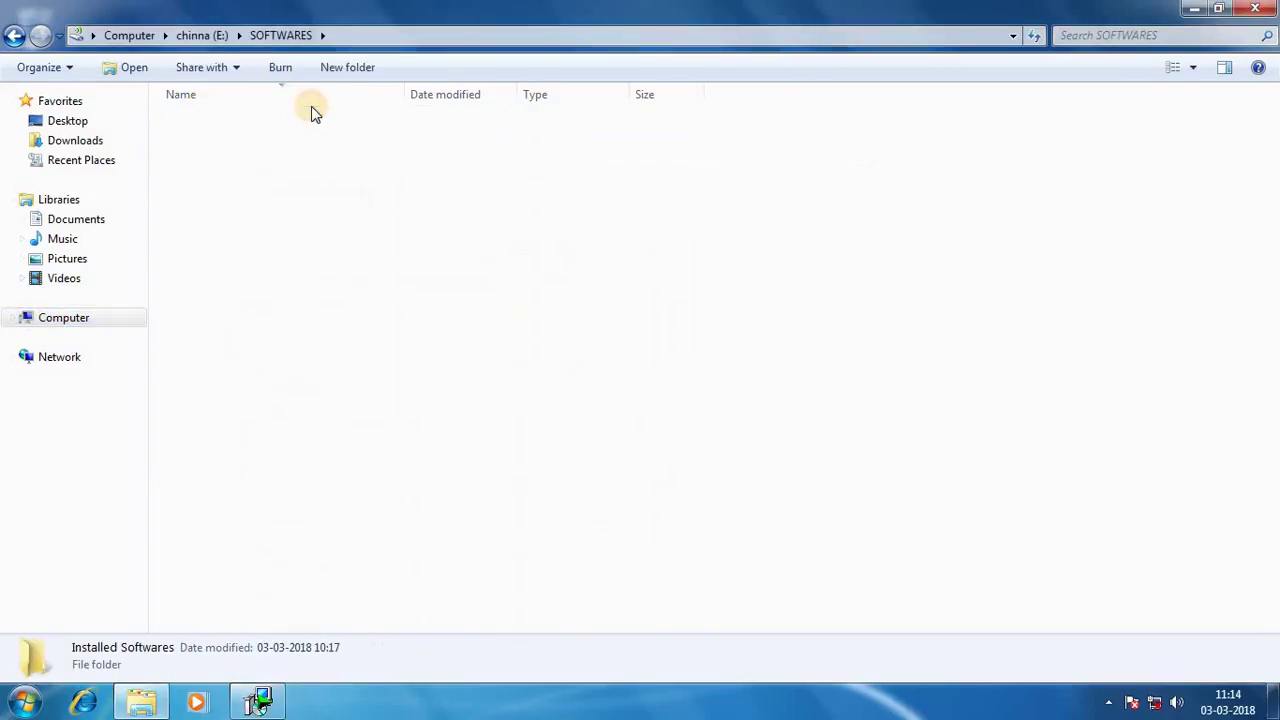
pyautogui.click(378, 67)
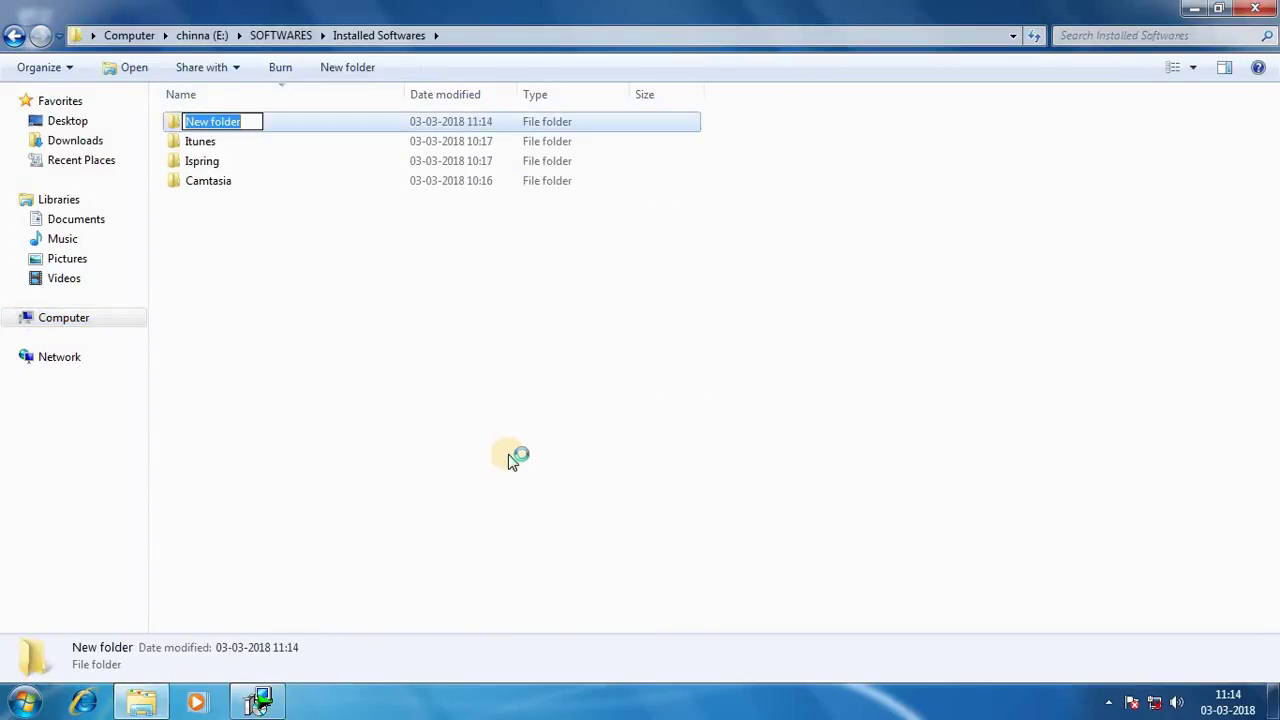
pyautogui.write('IDM')
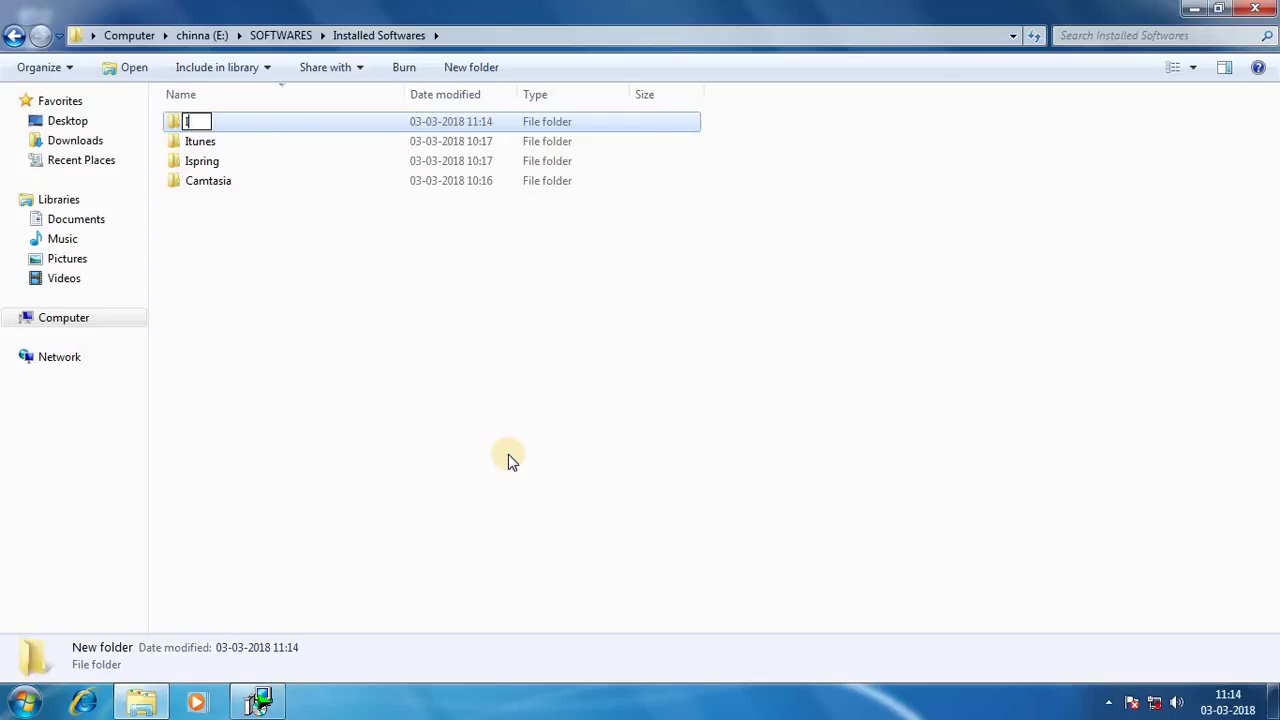
pyautogui.click(508, 460)
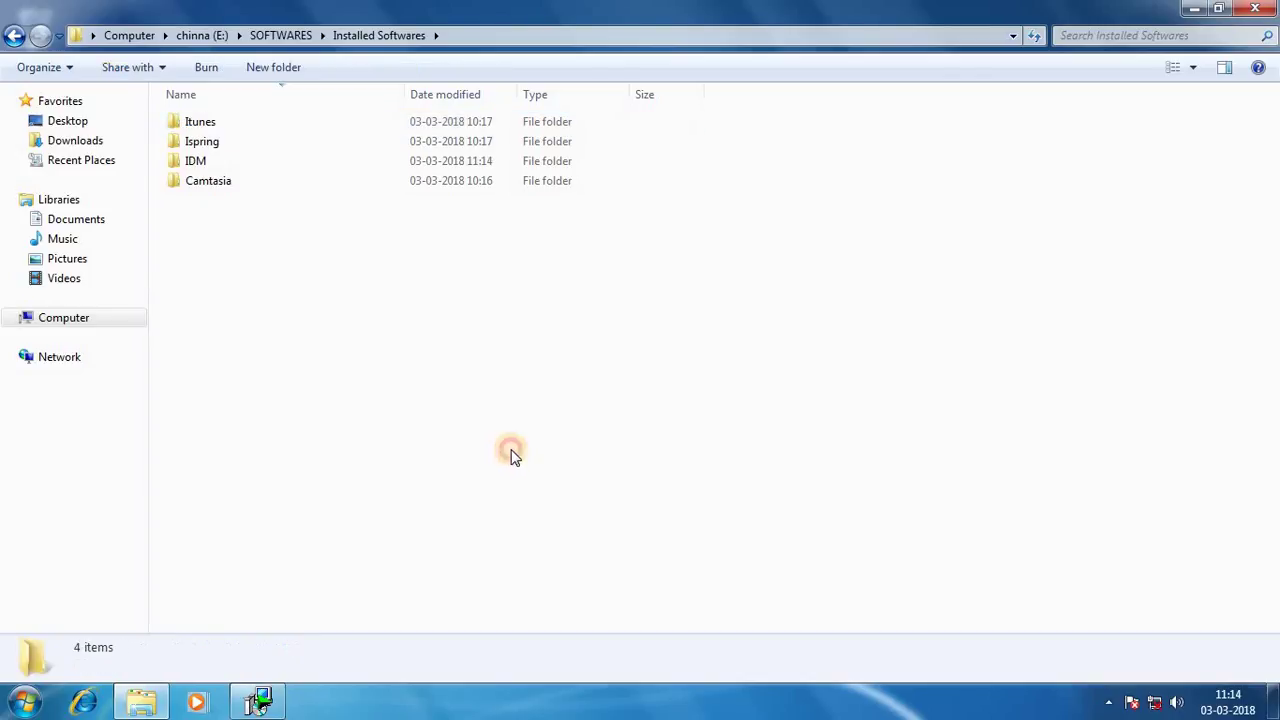
pyautogui.click(1255, 8)
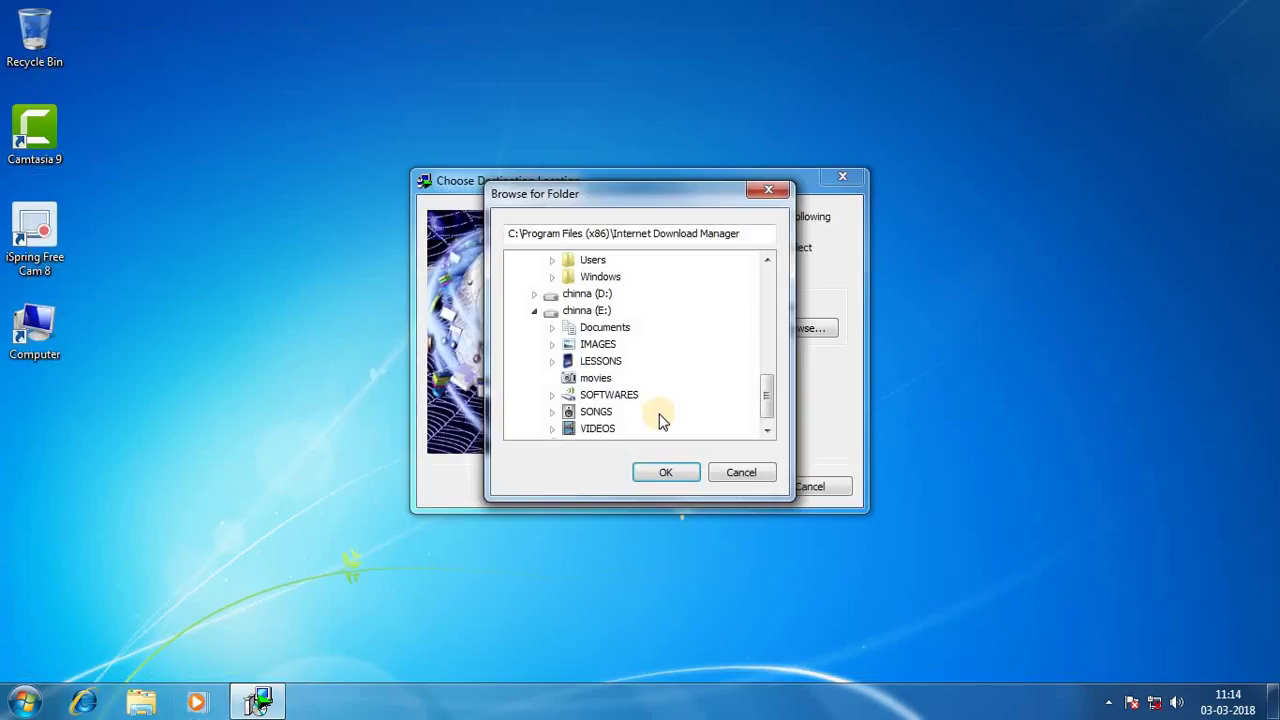
# - Set the installation destination to E:\SOFTWARES\Installed Softwares\IDM and decline changing it to the Program Files (x86) folder
pyautogui.click(552, 396)
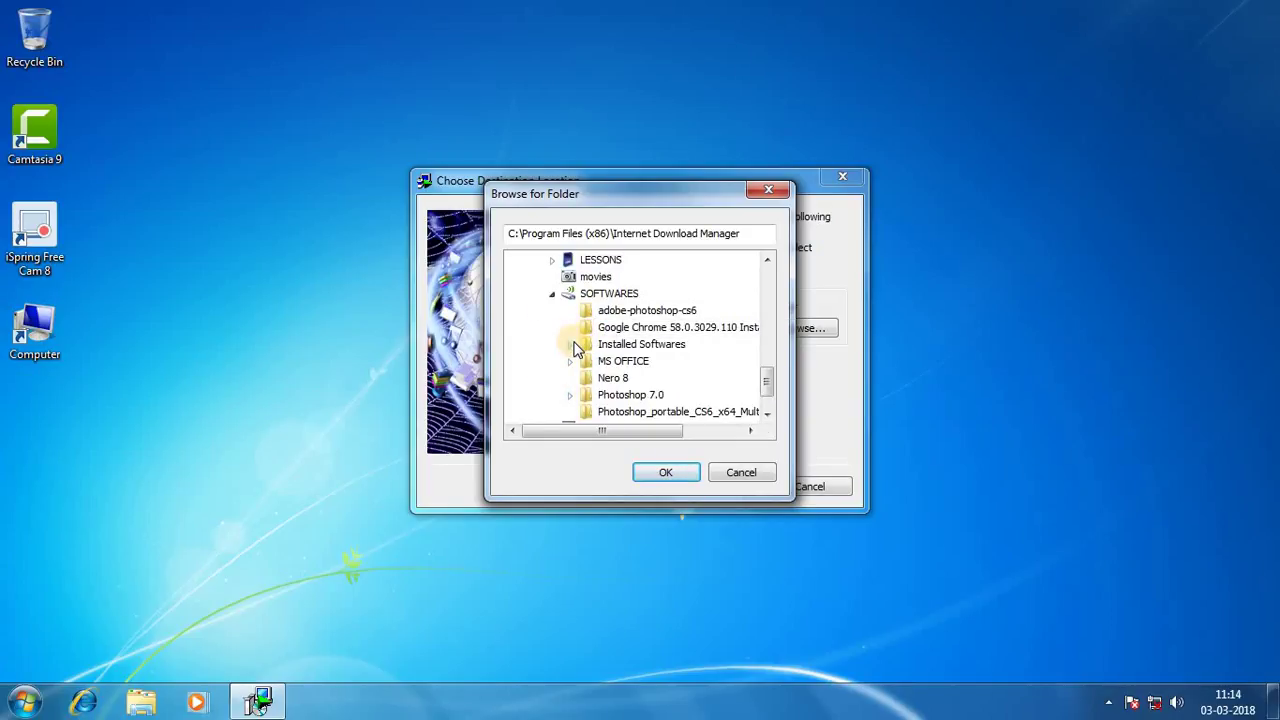
pyautogui.click(571, 344)
pyautogui.click(622, 376)
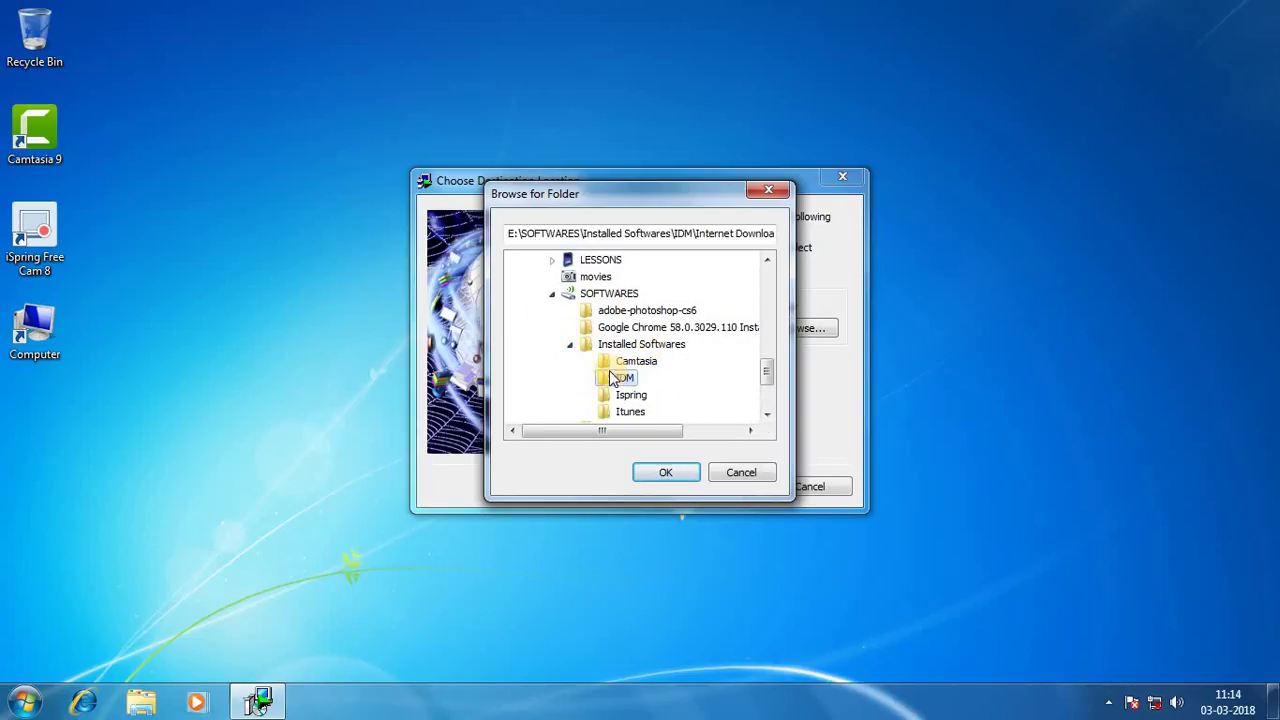
pyautogui.click(670, 472)
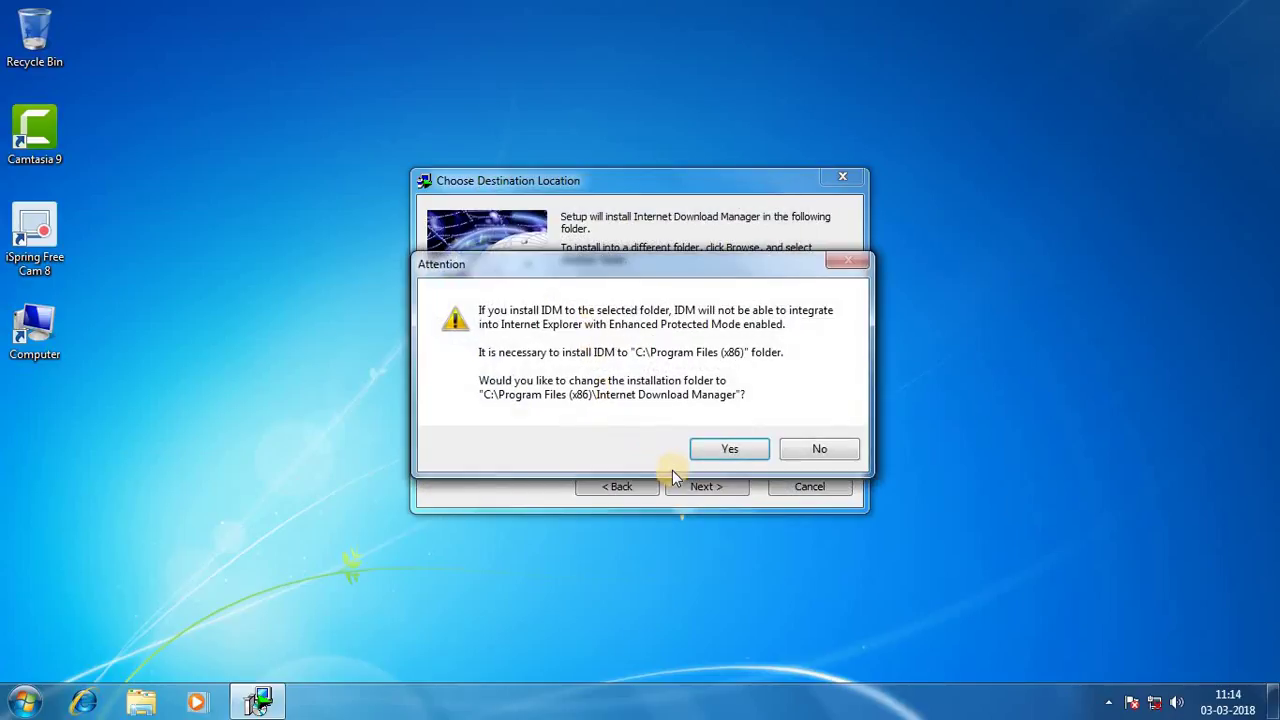
pyautogui.click(815, 452)
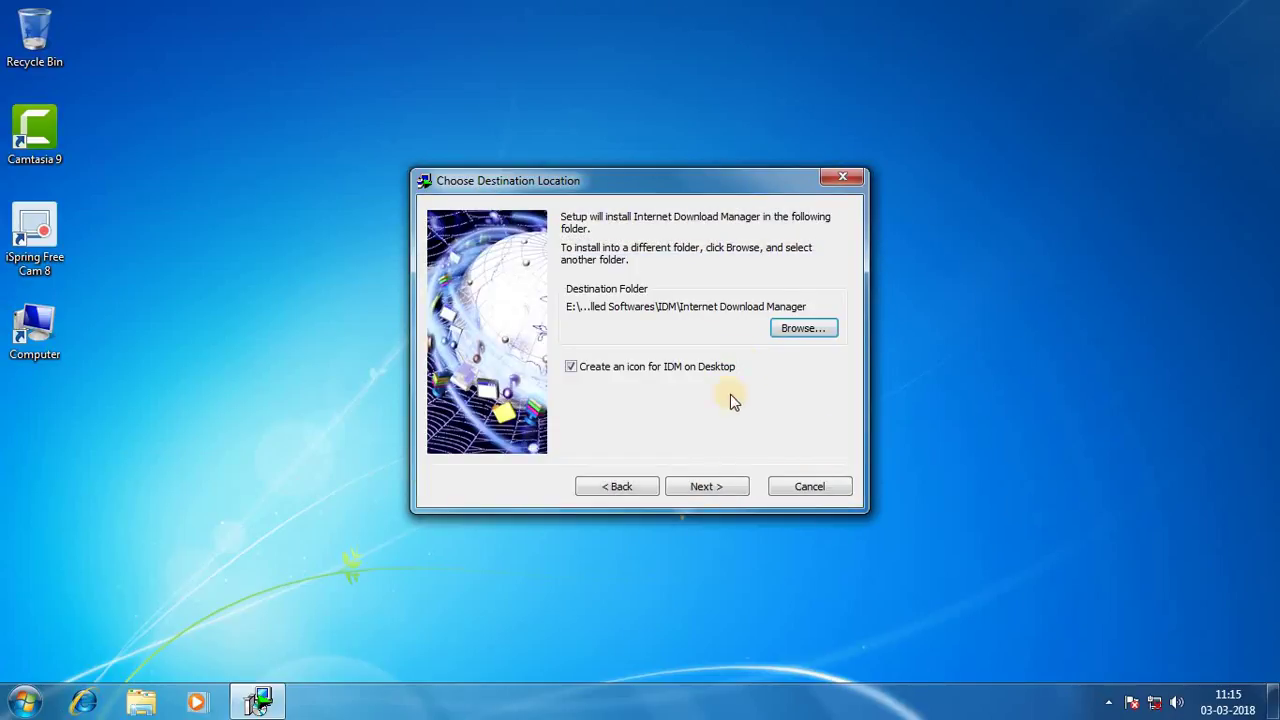
# - Install Internet Download Manager with the desktop icon option enabled and finish the setup wizard
pyautogui.click(704, 487)
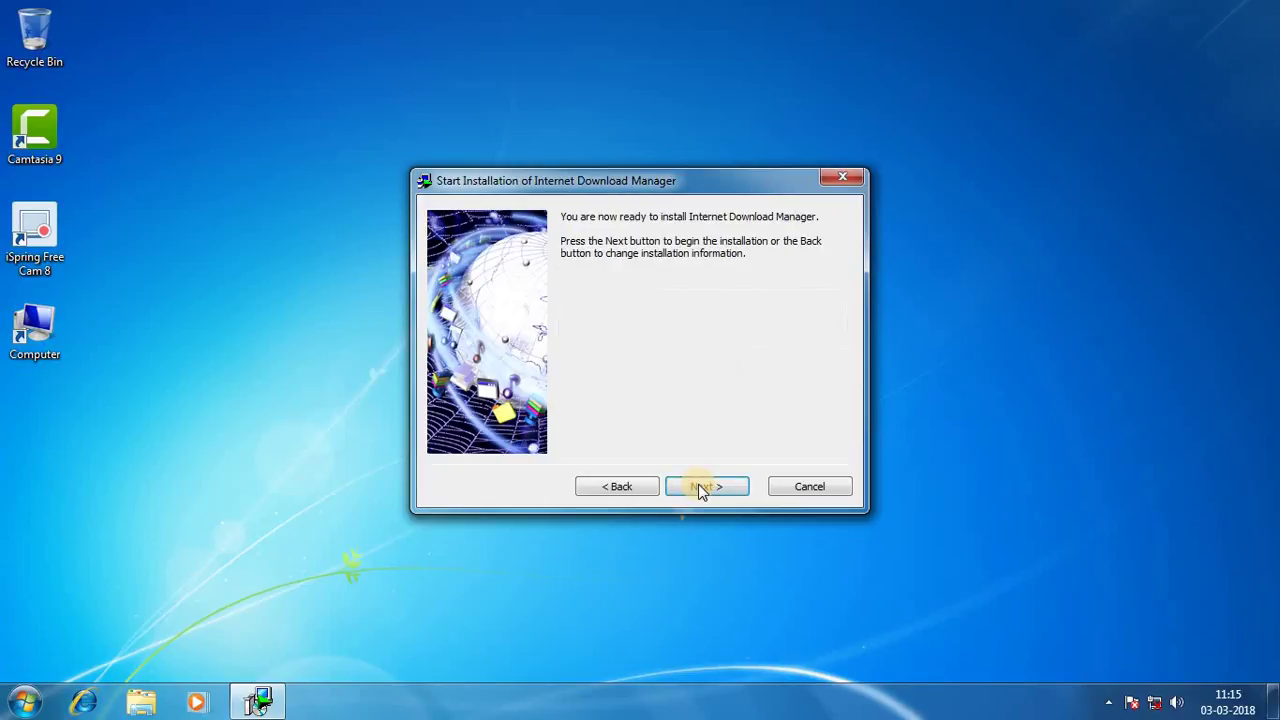
pyautogui.click(704, 487)
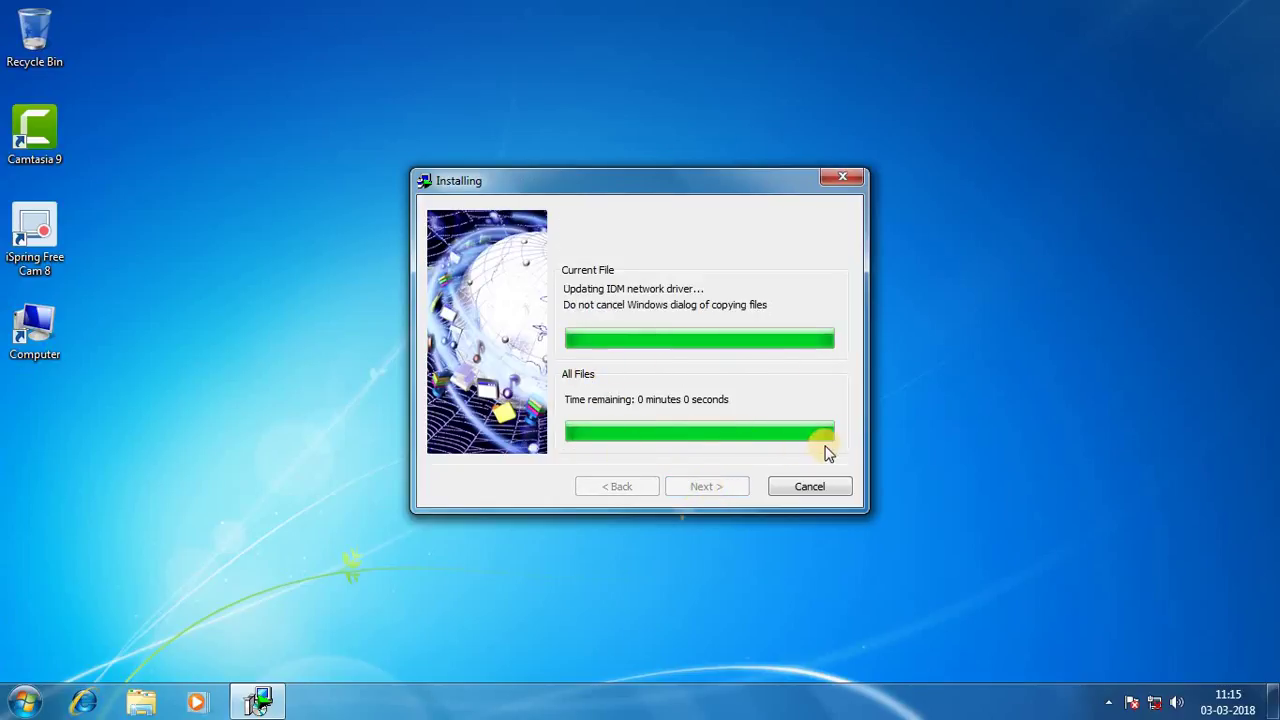
pyautogui.click(705, 486)
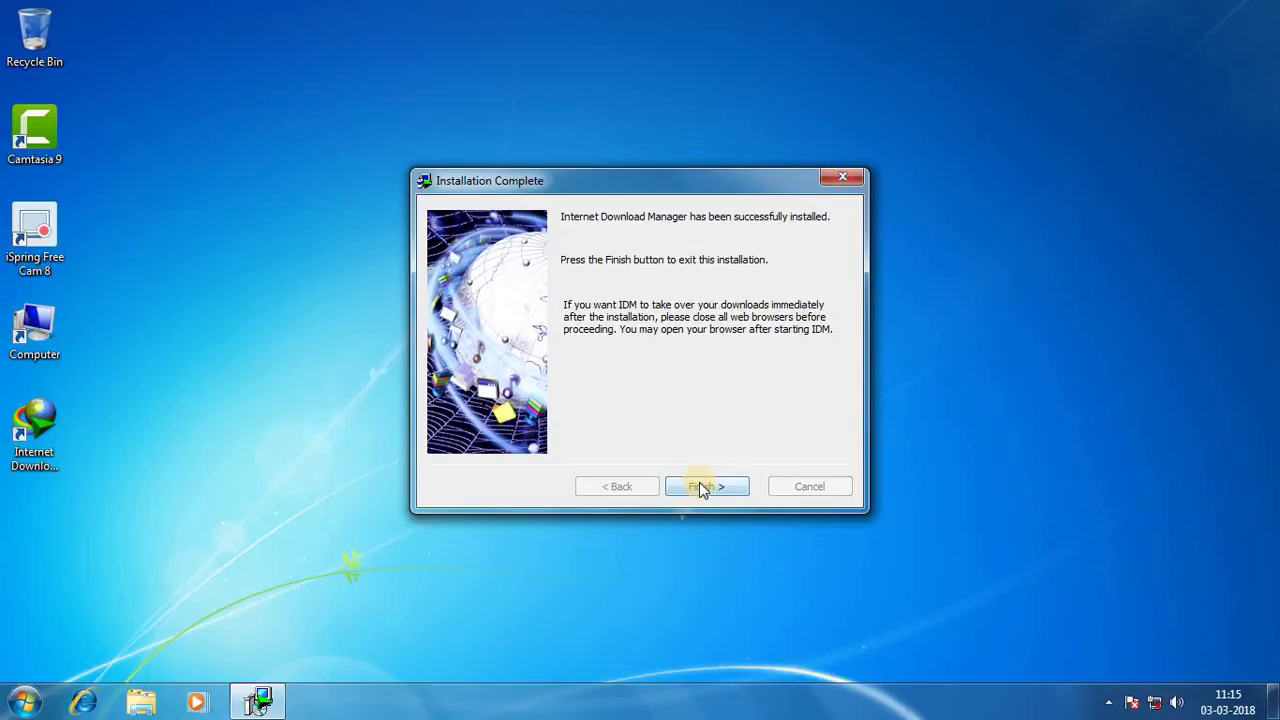
pyautogui.rightClick(186, 78)
pyautogui.click(222, 122)
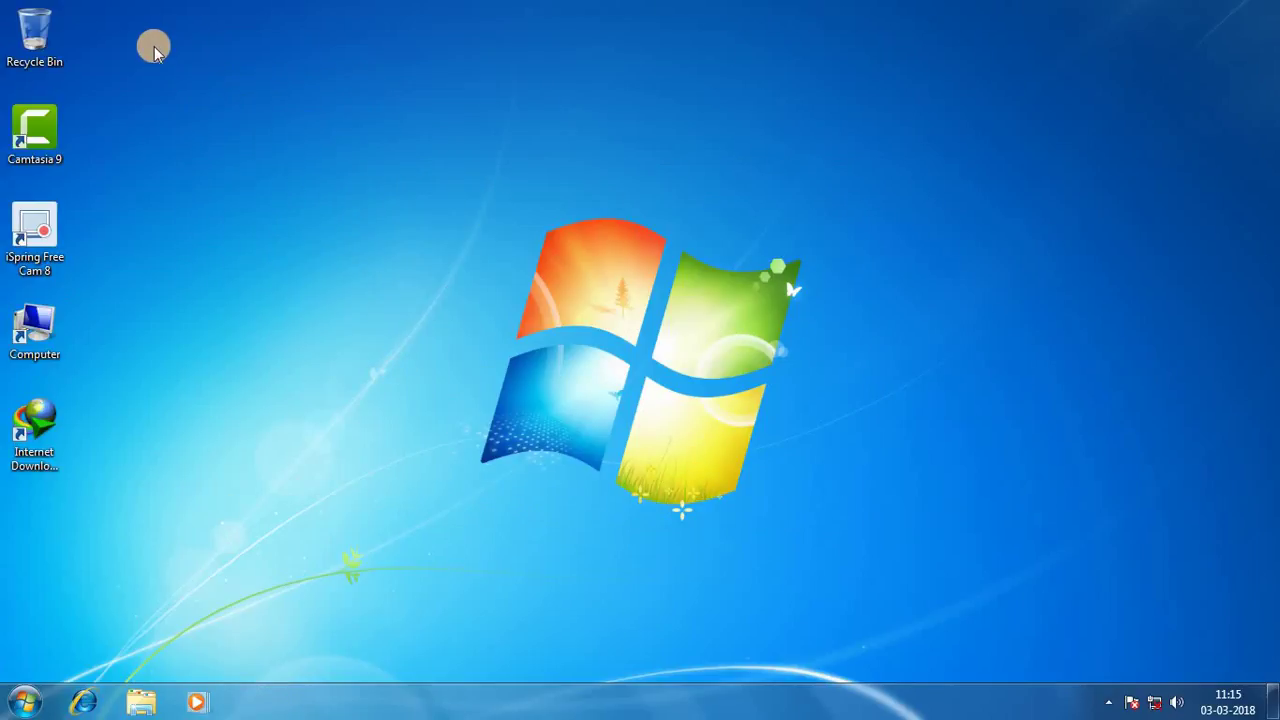
pyautogui.rightClick(154, 46)
pyautogui.click(200, 101)
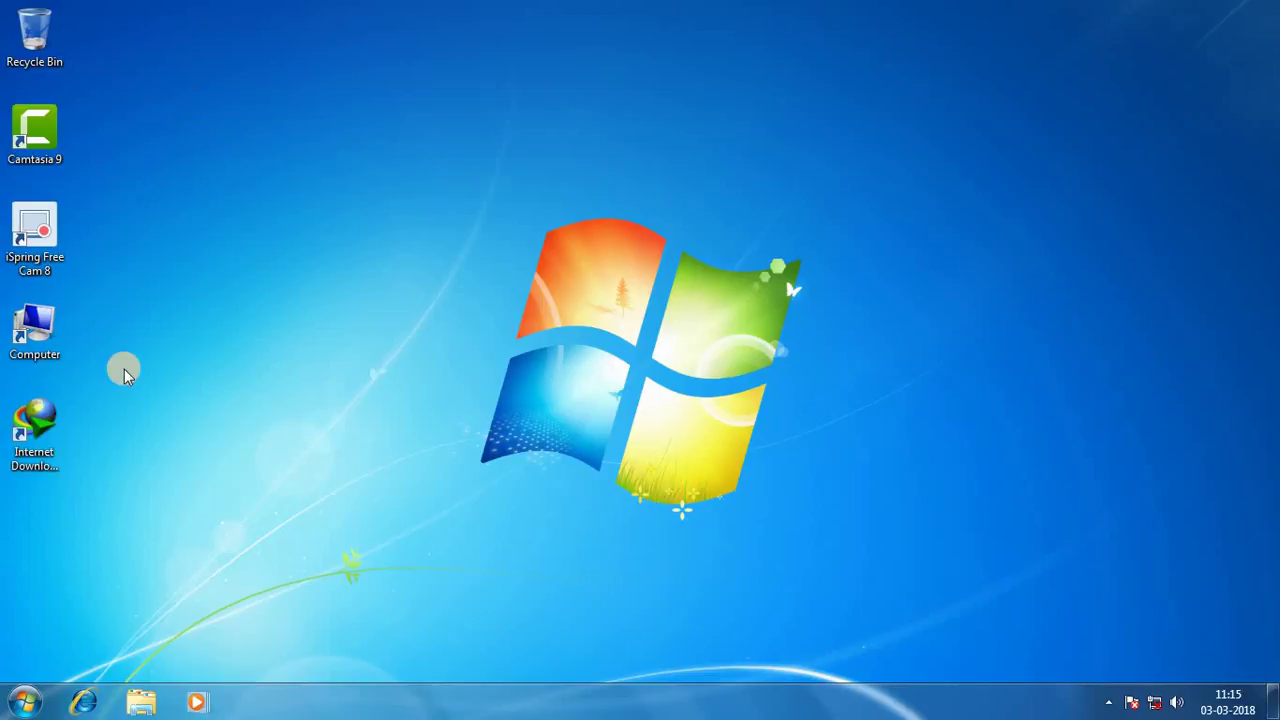
# - Launch Internet Download Manager from its desktop shortcut
pyautogui.click(30, 419)
pyautogui.click(23, 416)
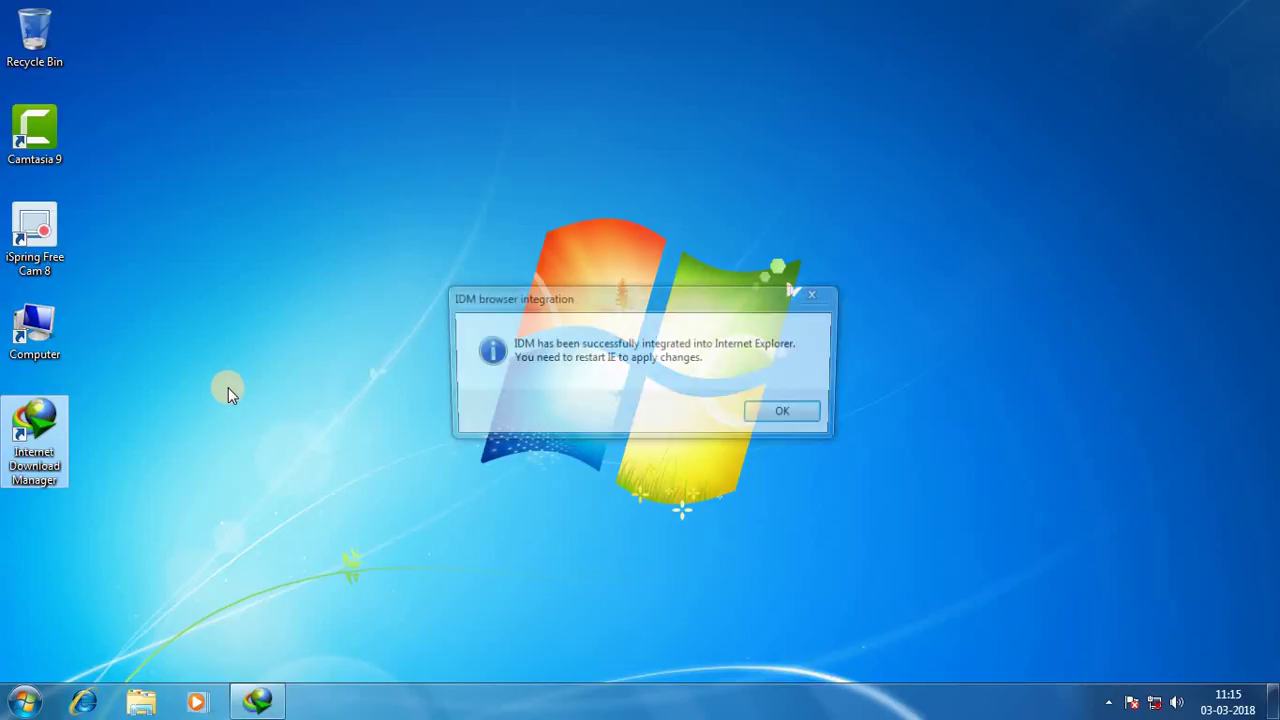
# - Dismiss the Internet Explorer integration message and refresh the desktop
pyautogui.click(789, 415)
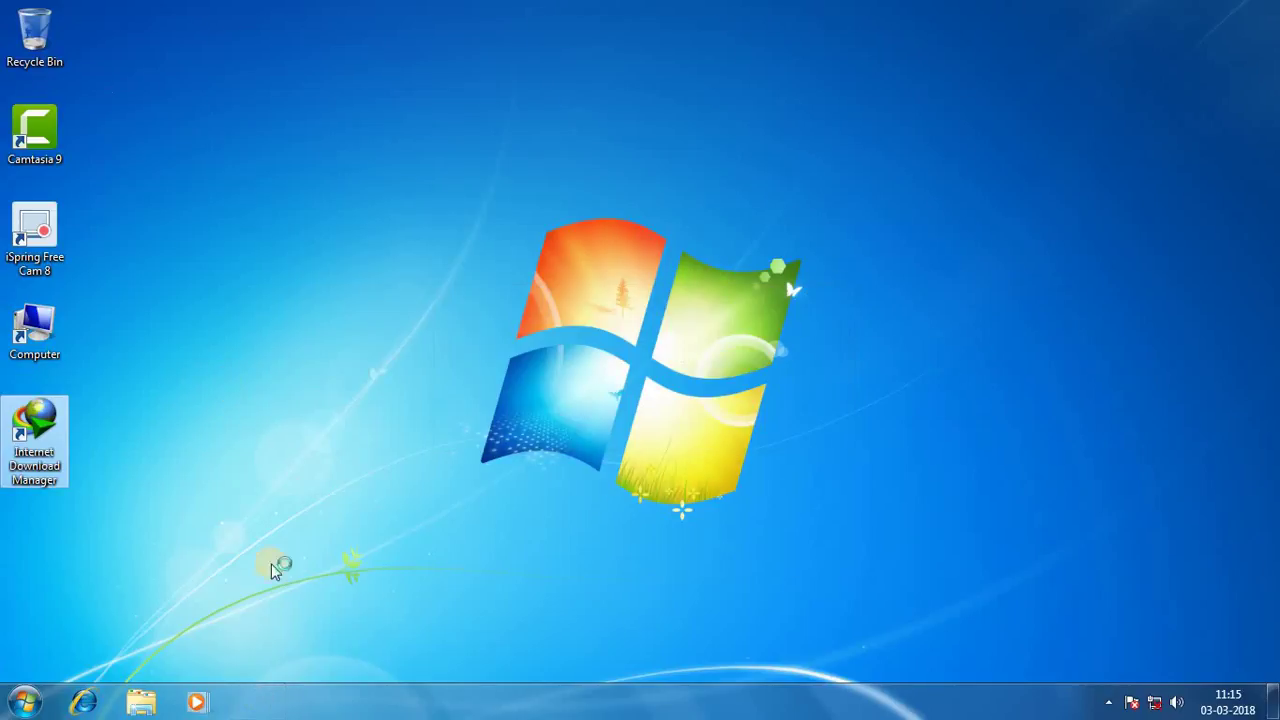
pyautogui.click(239, 247)
pyautogui.click(226, 231)
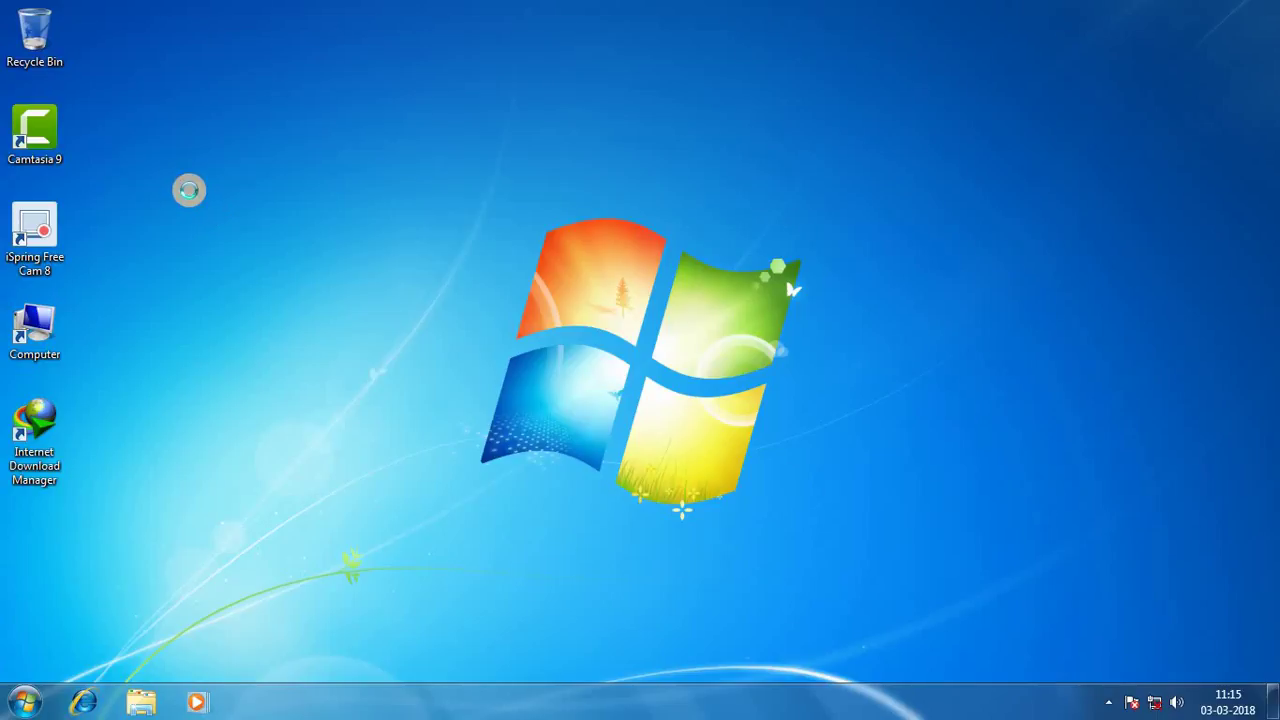
pyautogui.rightClick(189, 190)
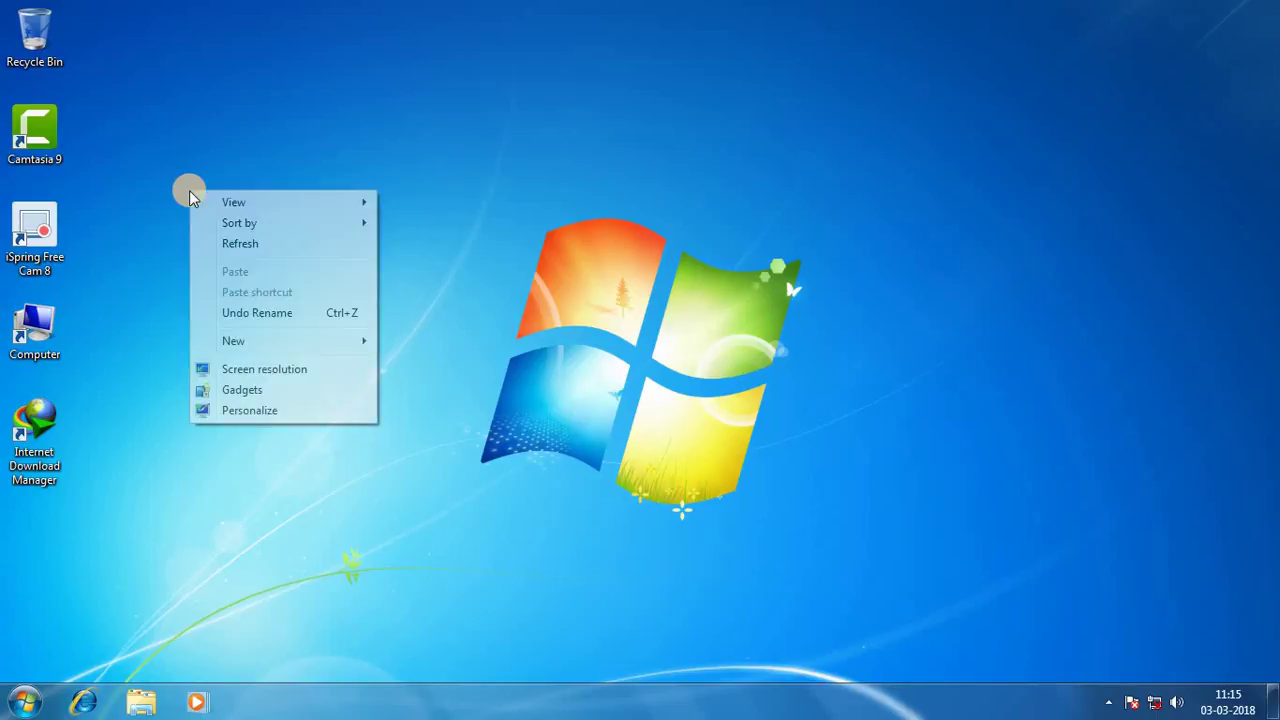
pyautogui.click(208, 243)
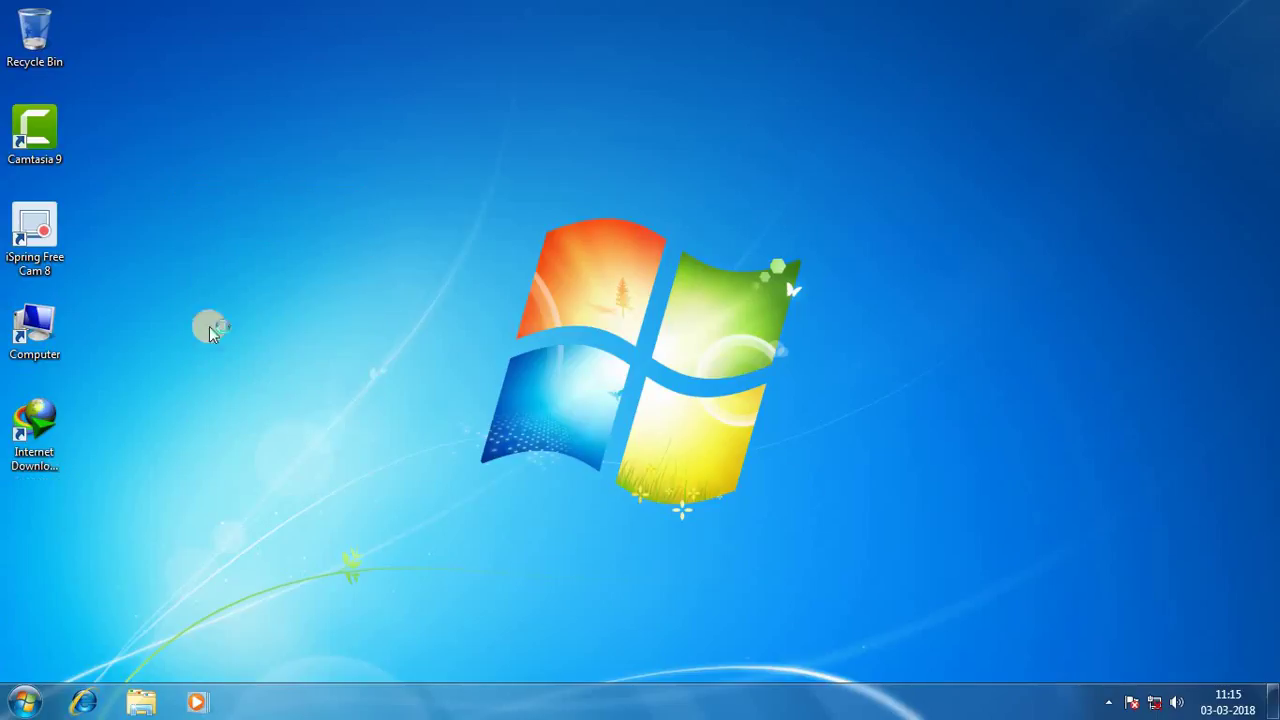
# - Open Internet Explorer, close it again and refresh the desktop
pyautogui.click(84, 703)
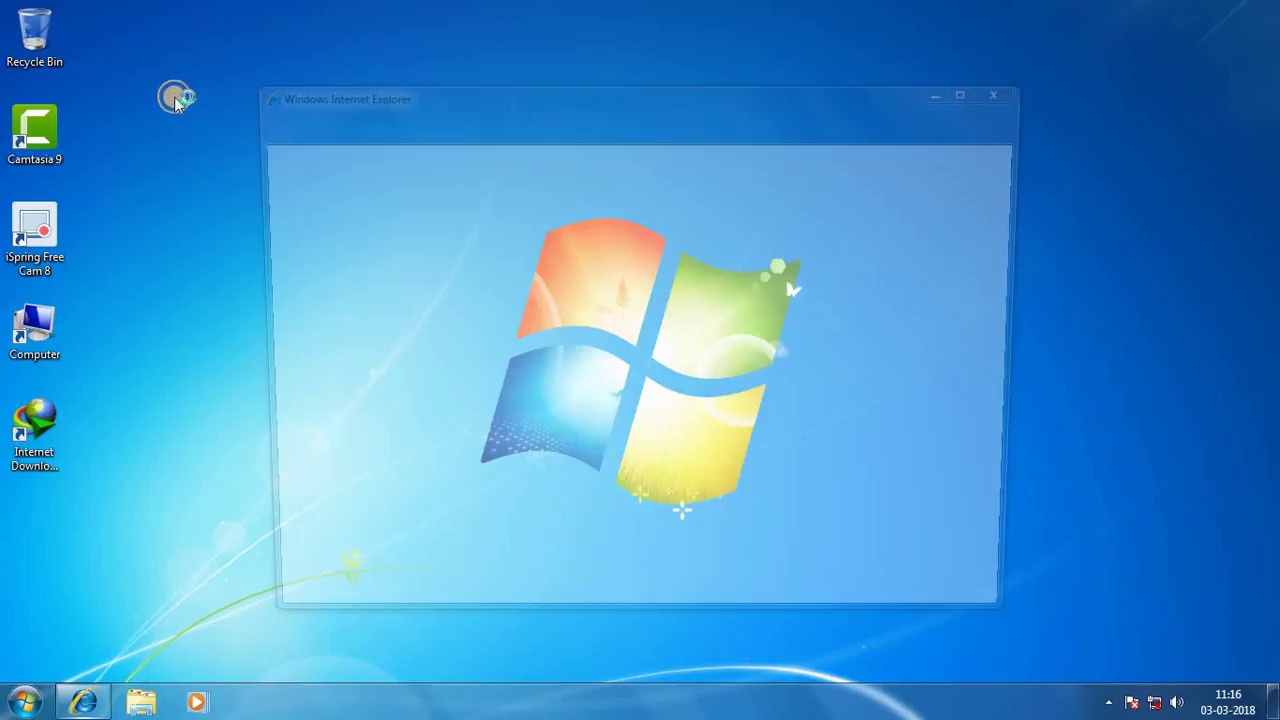
pyautogui.rightClick(175, 100)
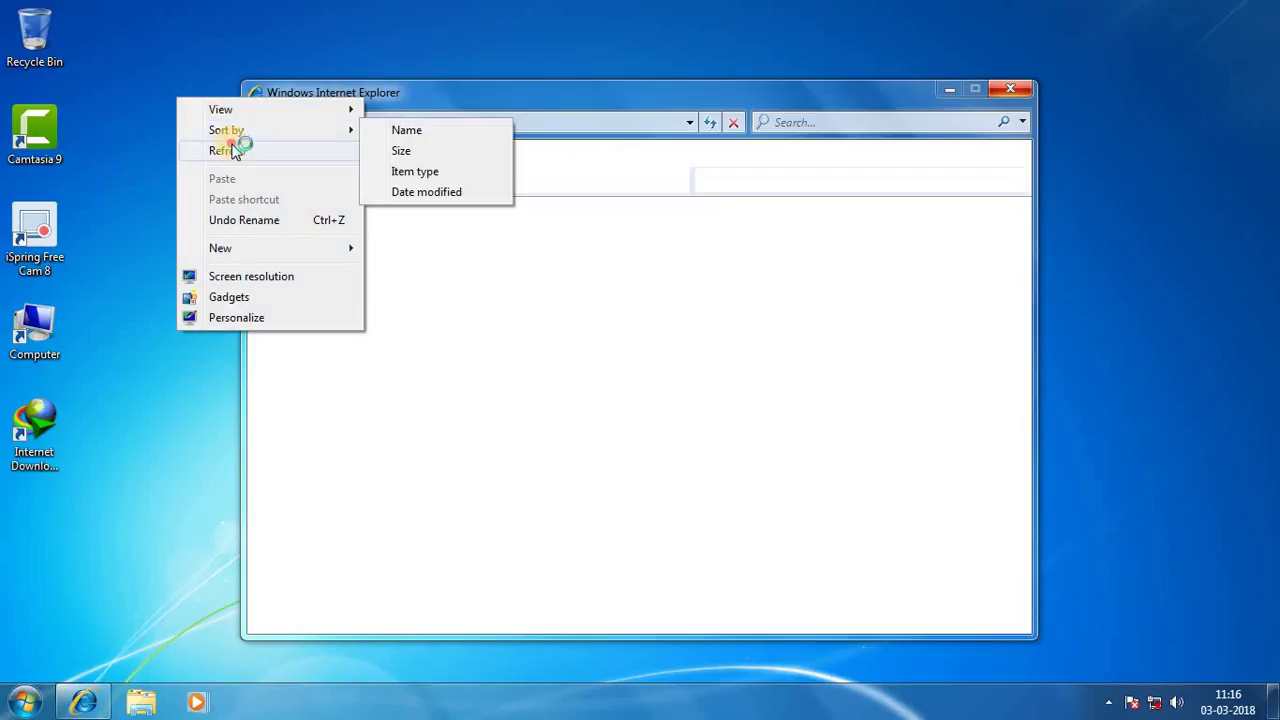
pyautogui.click(228, 150)
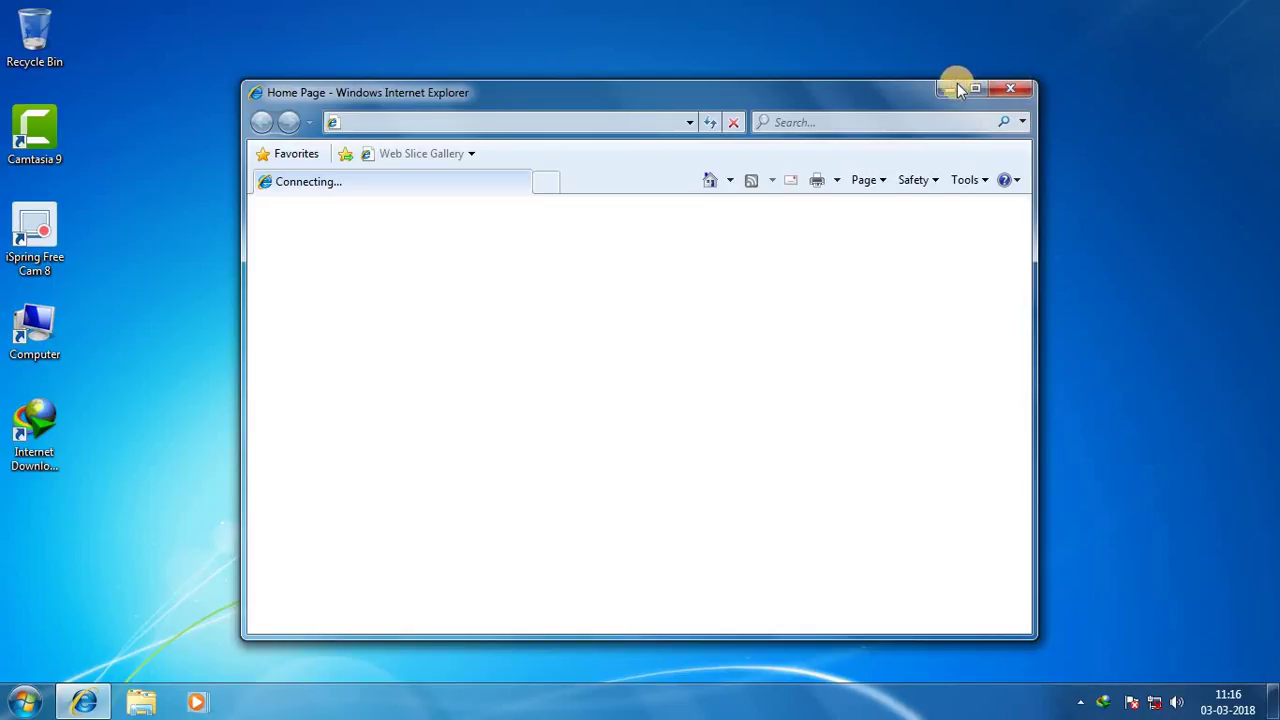
pyautogui.click(1038, 89)
pyautogui.rightClick(177, 141)
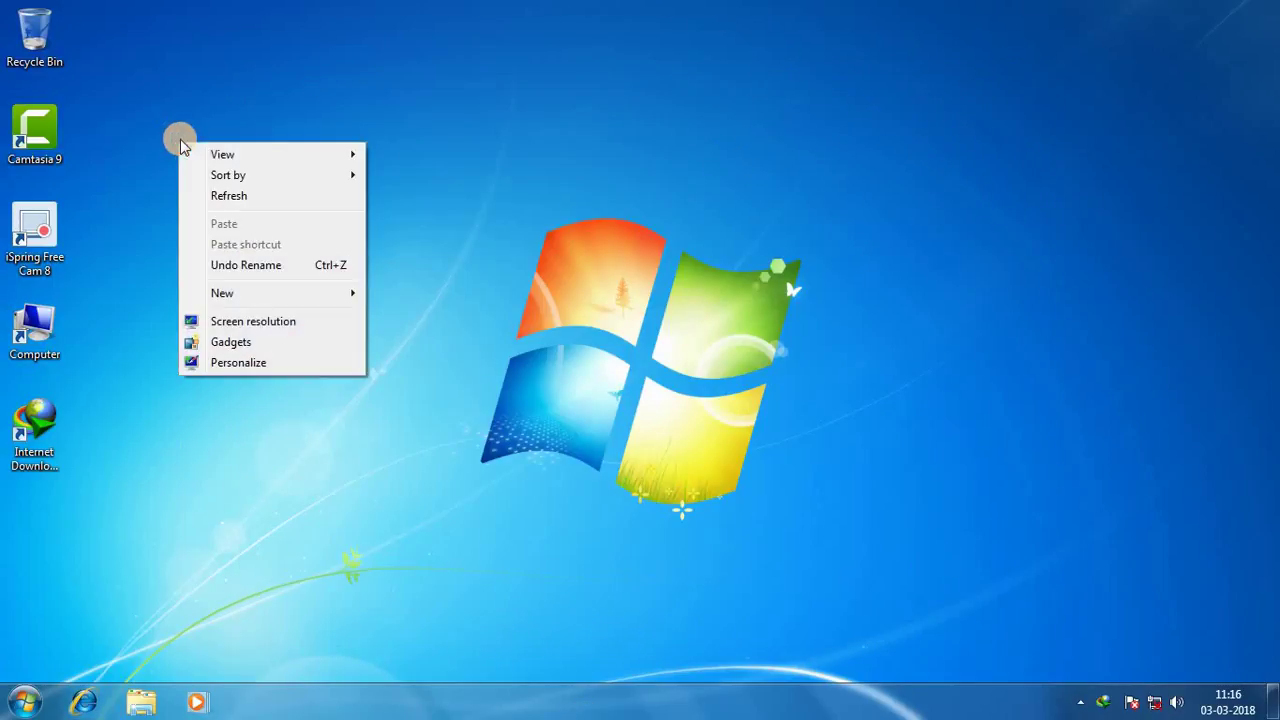
pyautogui.click(228, 196)
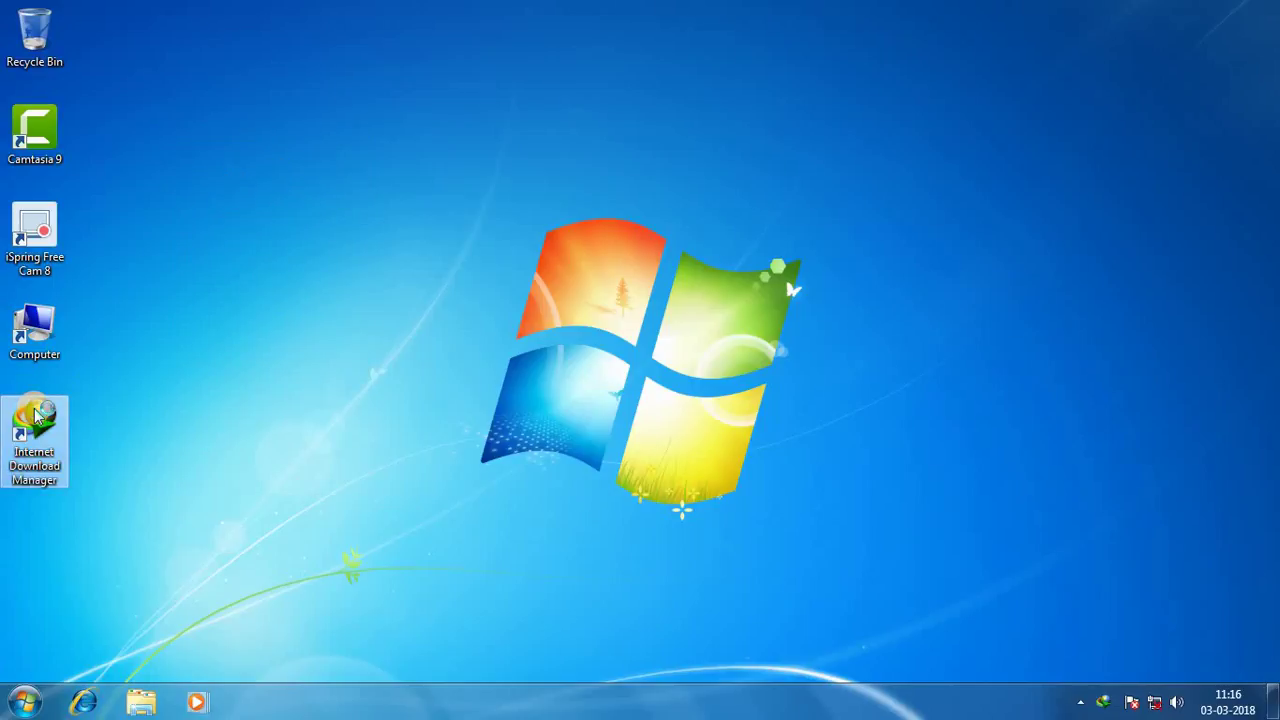
# - Launch Internet Download Manager from its desktop shortcut and maximize its main window
pyautogui.doubleClick(24, 418)
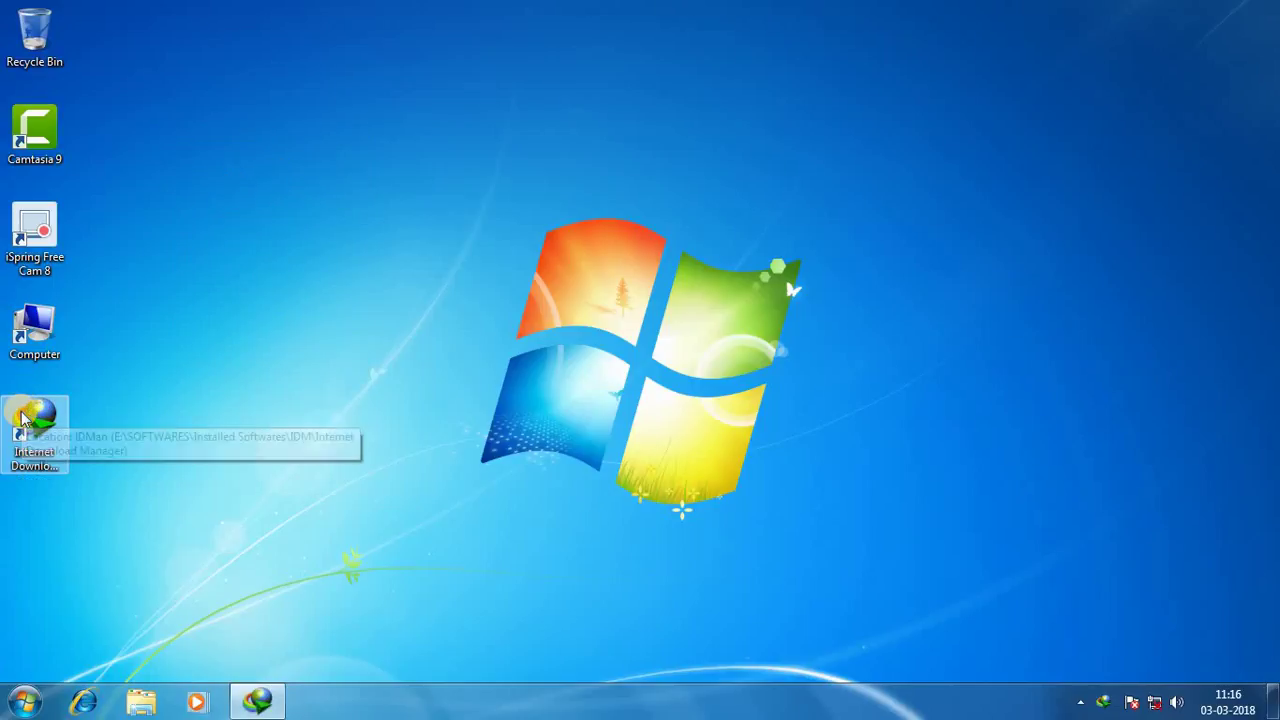
pyautogui.click(750, 475)
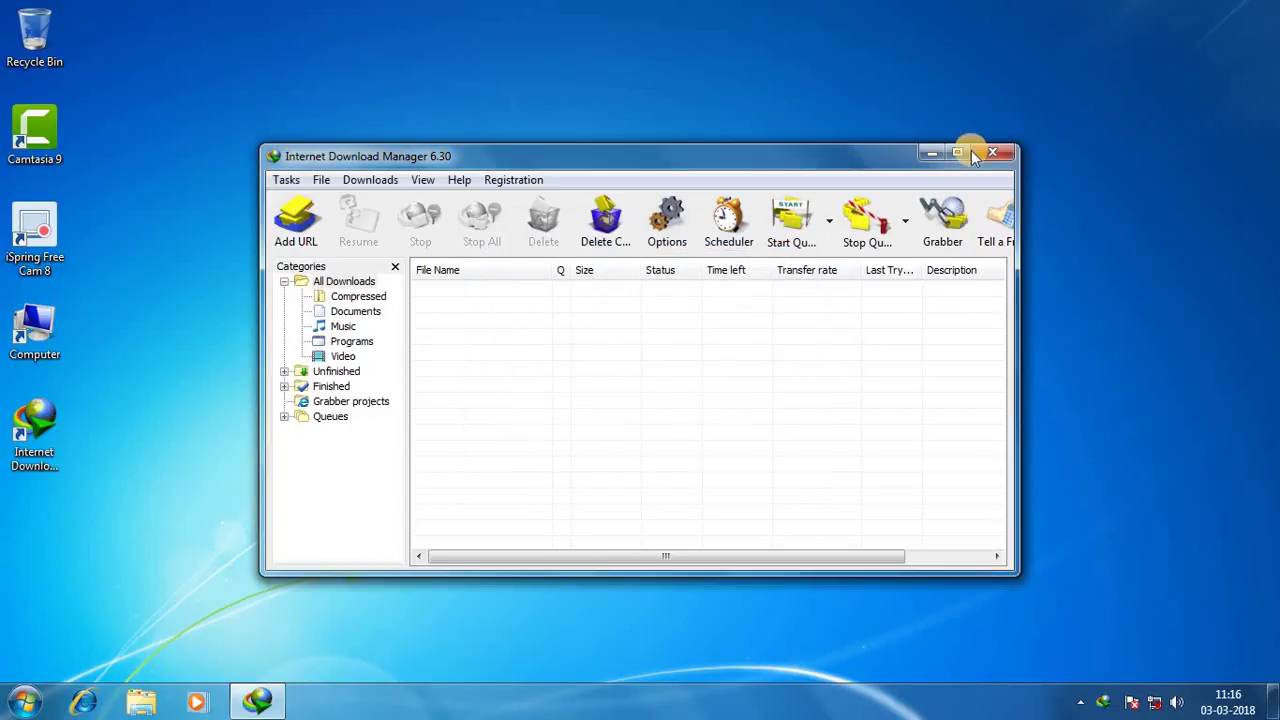
pyautogui.click(960, 152)
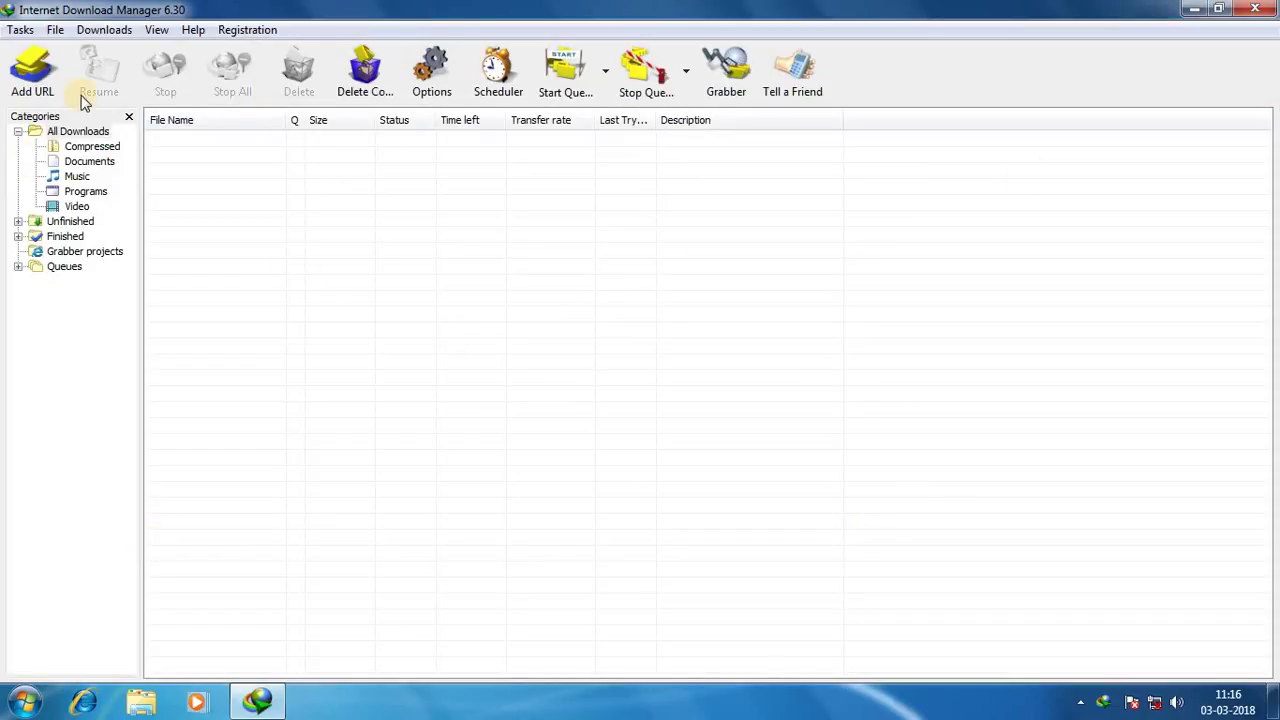
# - Try out adding a download address with the sample text "vshestkjdtul", clear it and close the dialog
pyautogui.click(43, 93)
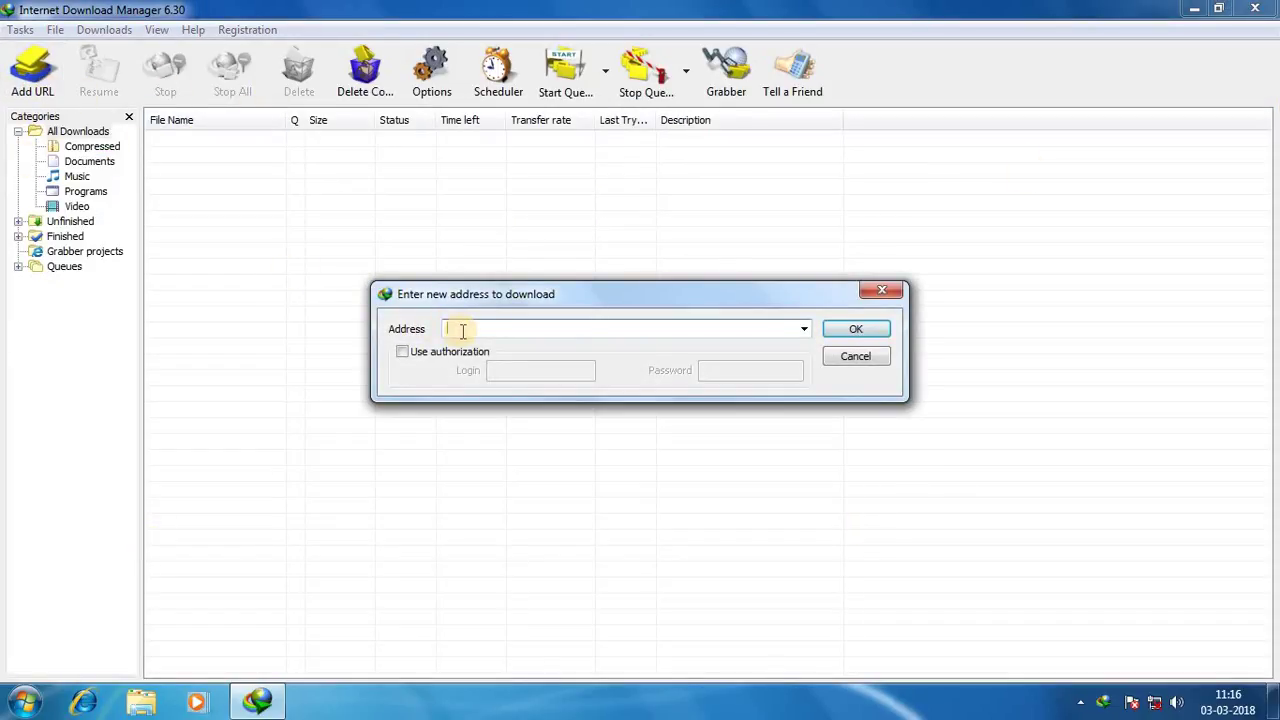
pyautogui.write('vshestkjdtul')
pyautogui.moveTo(634, 326); pyautogui.dragTo(340, 332)
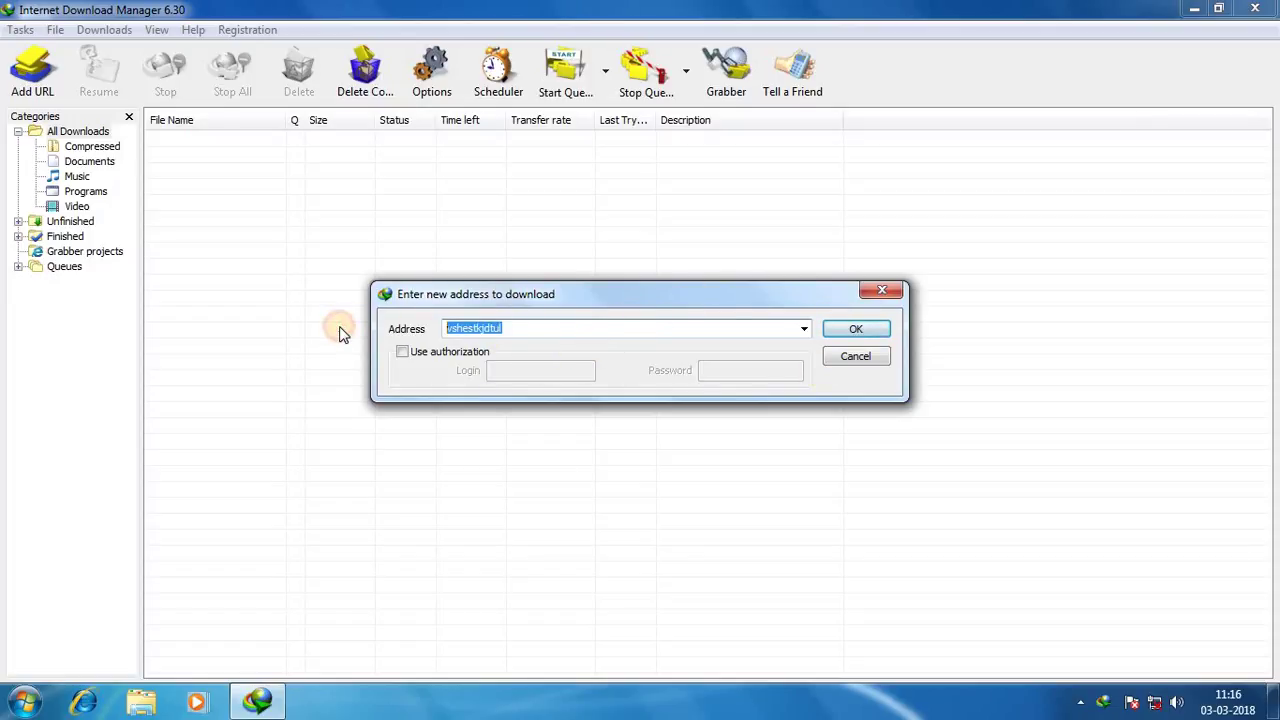
pyautogui.press('BackSpace')
pyautogui.click(878, 290)
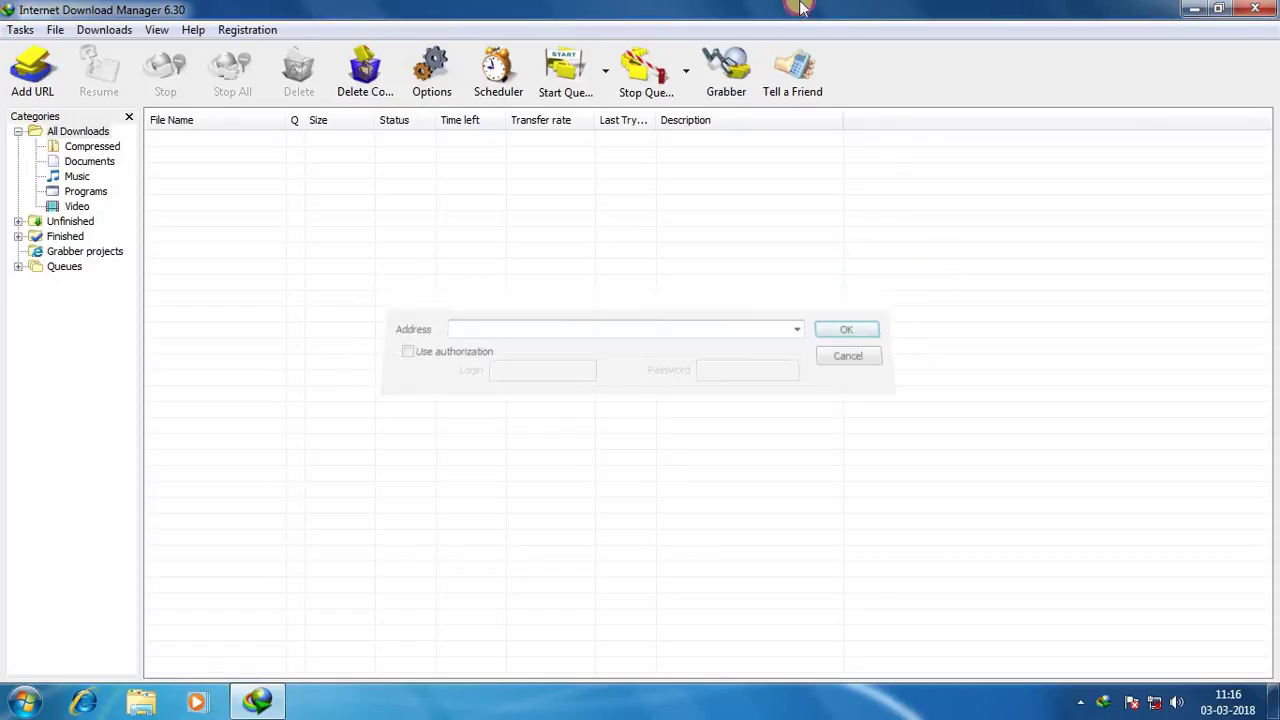
# - View the General browser integration options and the file browser for adding another browser, cancelling it without choosing a file
pyautogui.click(431, 60)
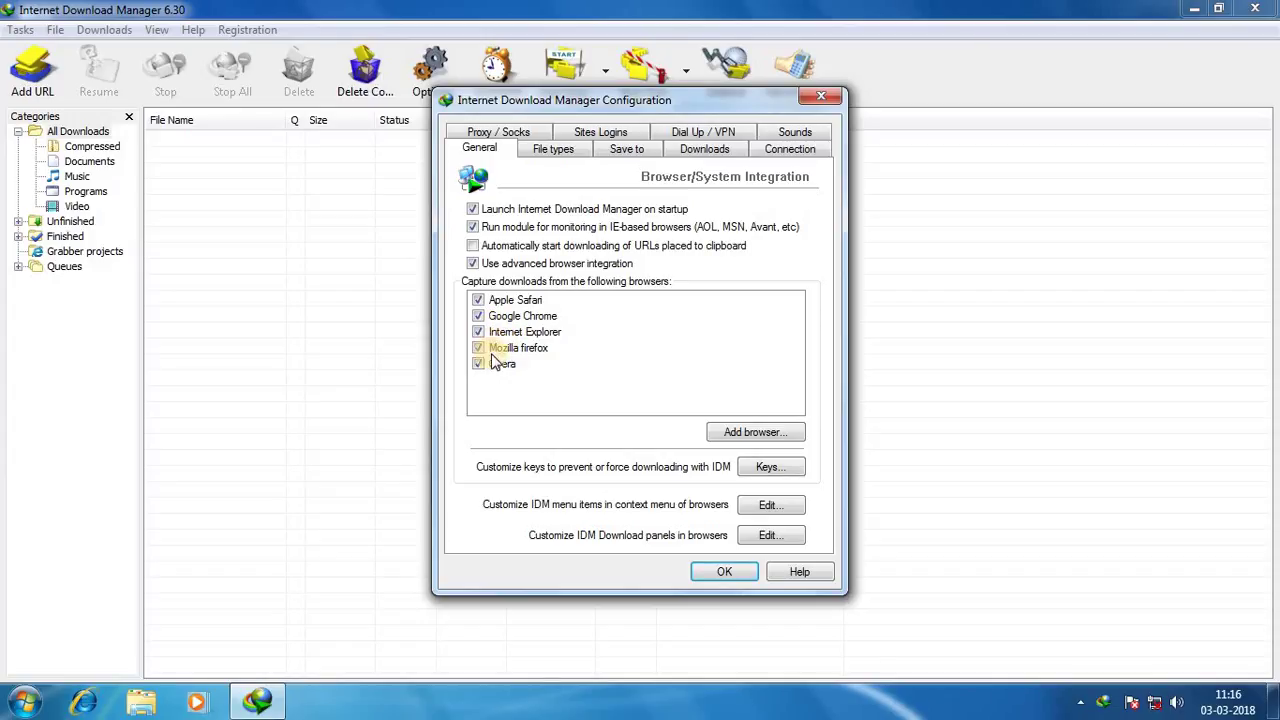
pyautogui.click(751, 432)
pyautogui.click(766, 379)
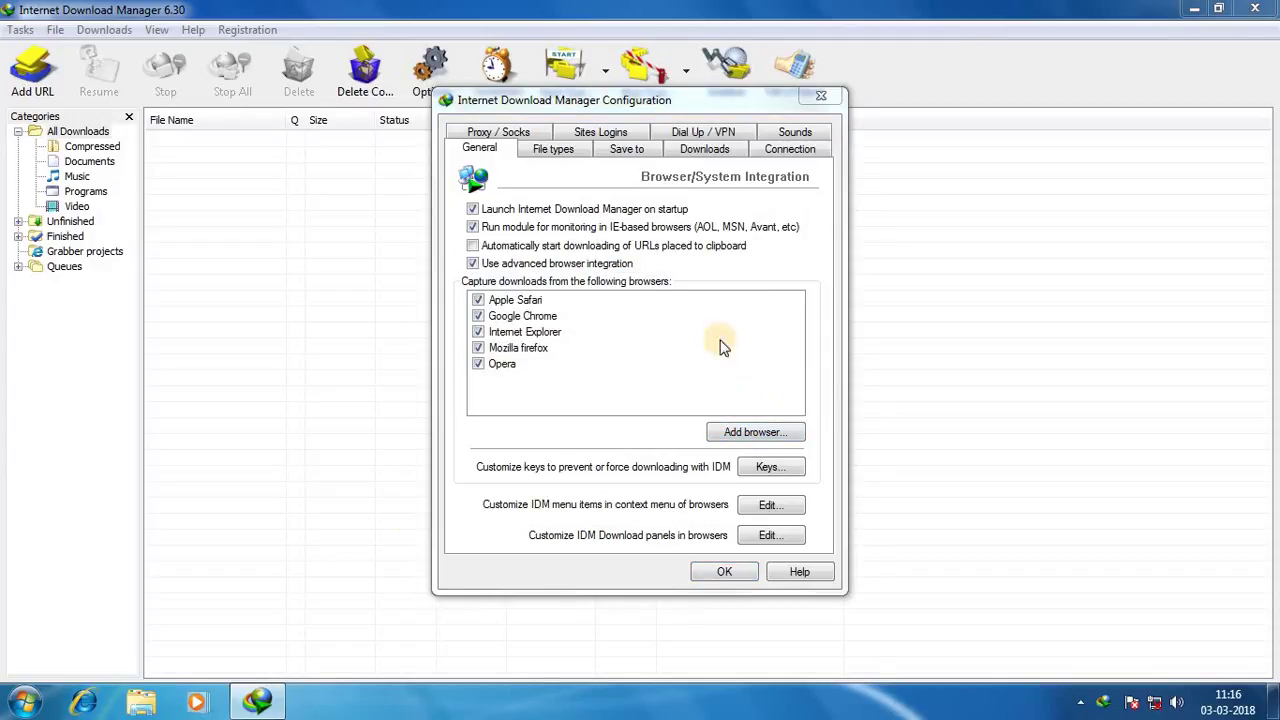
pyautogui.click(818, 225)
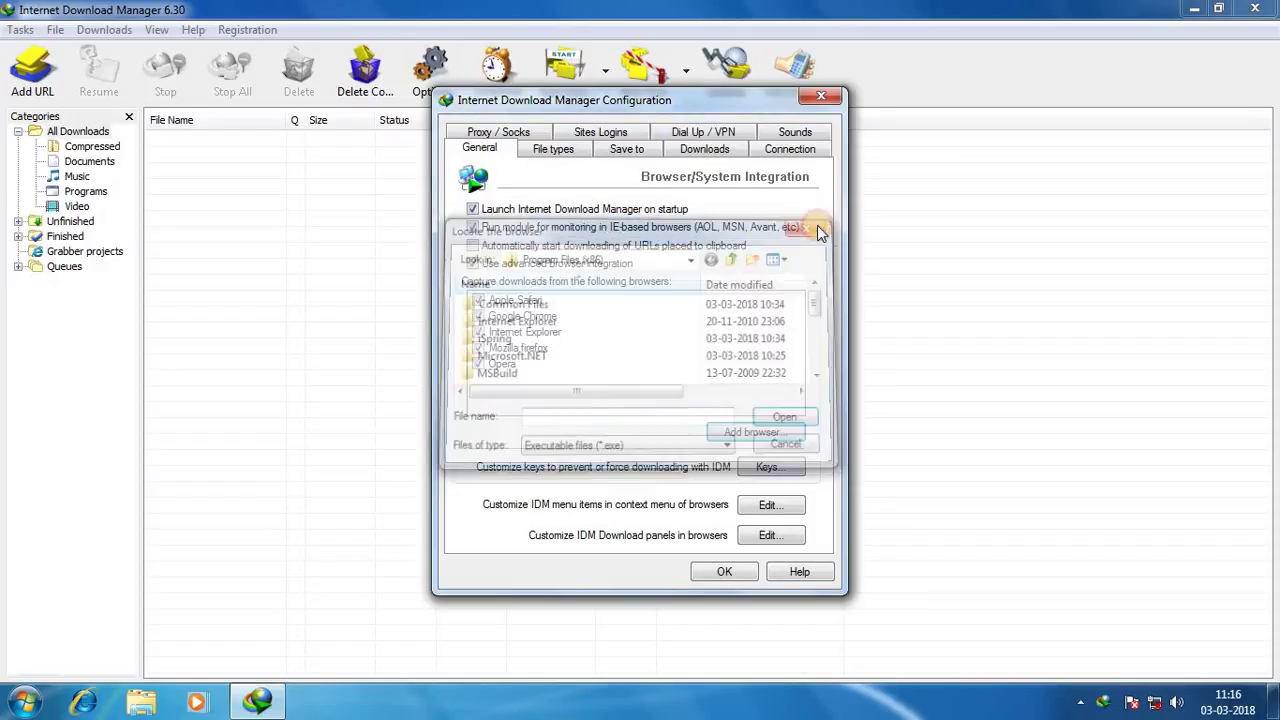
# - Examine the File types, Save to, Sites Logins, Downloads and Connection settings in the configuration dialog
pyautogui.click(525, 134)
pyautogui.click(542, 133)
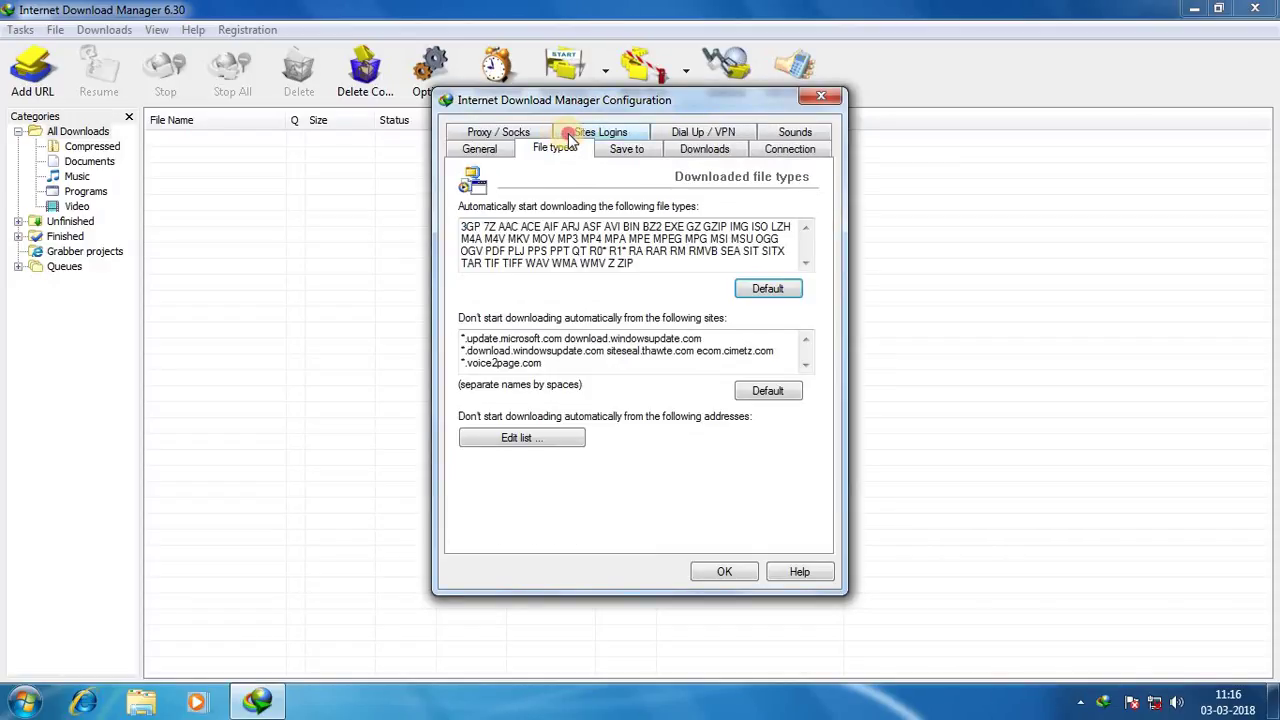
pyautogui.click(572, 134)
pyautogui.click(616, 131)
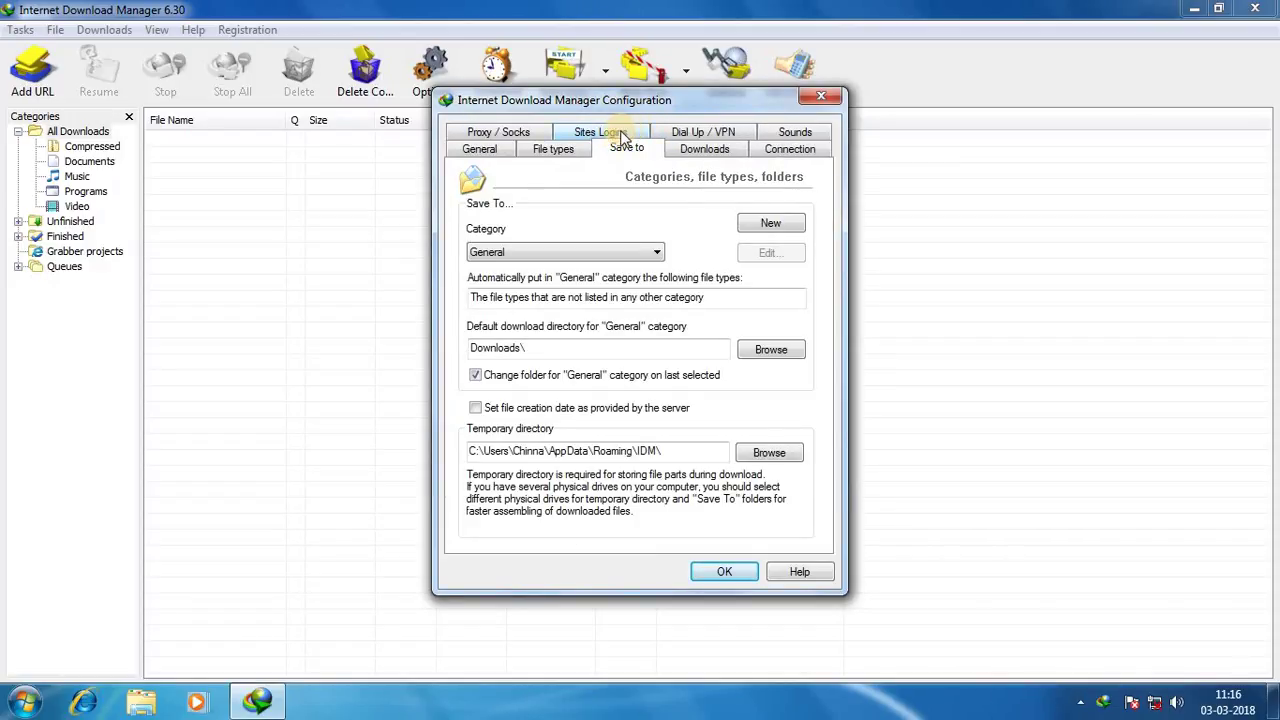
pyautogui.click(621, 134)
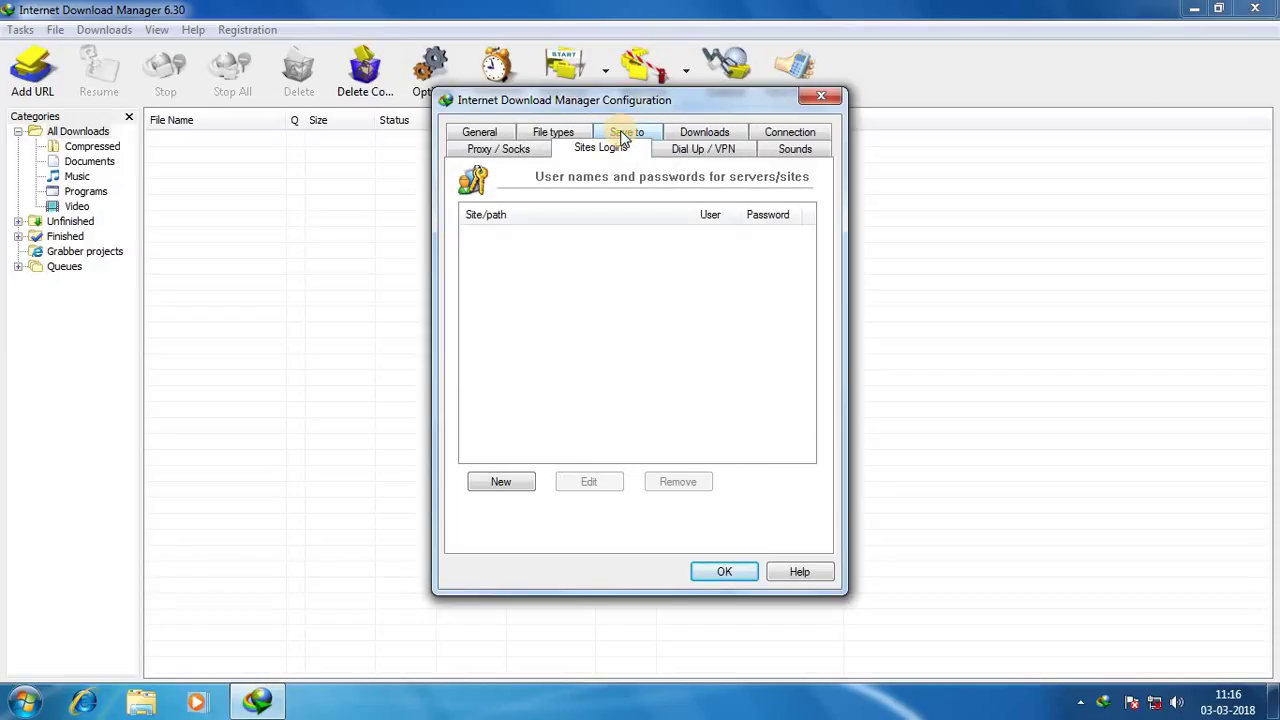
pyautogui.click(643, 134)
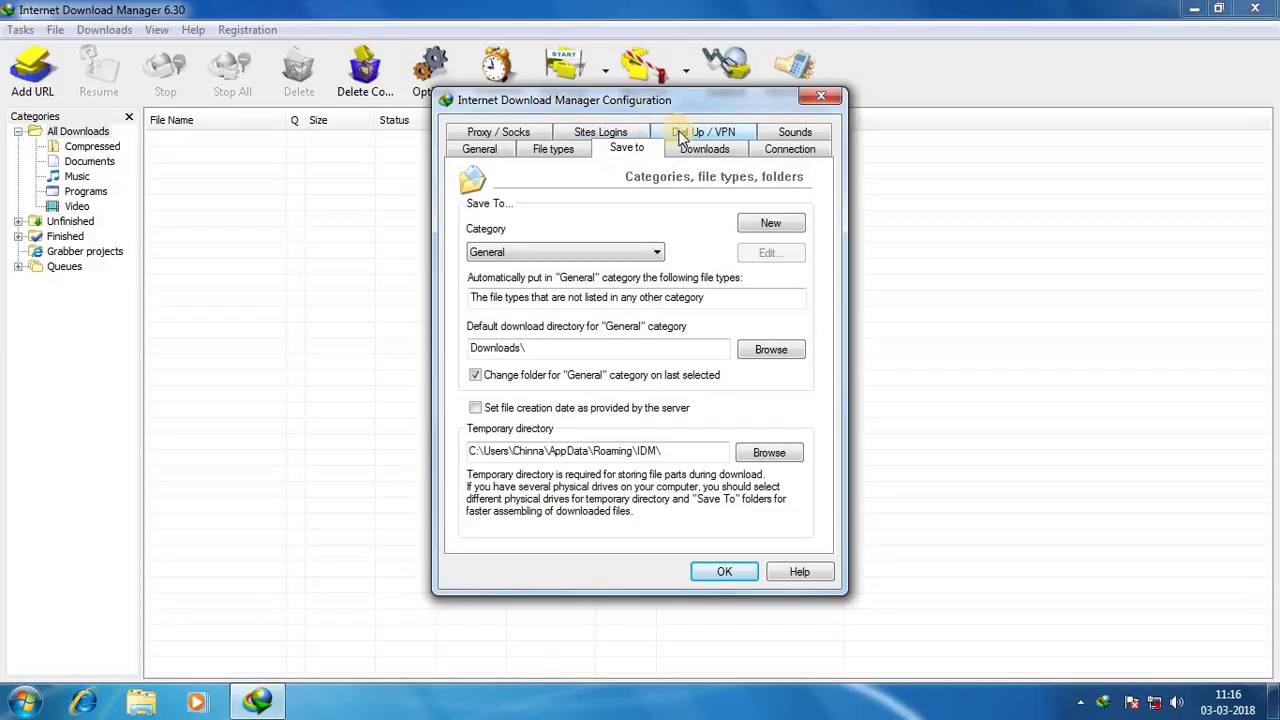
pyautogui.click(680, 135)
pyautogui.click(702, 133)
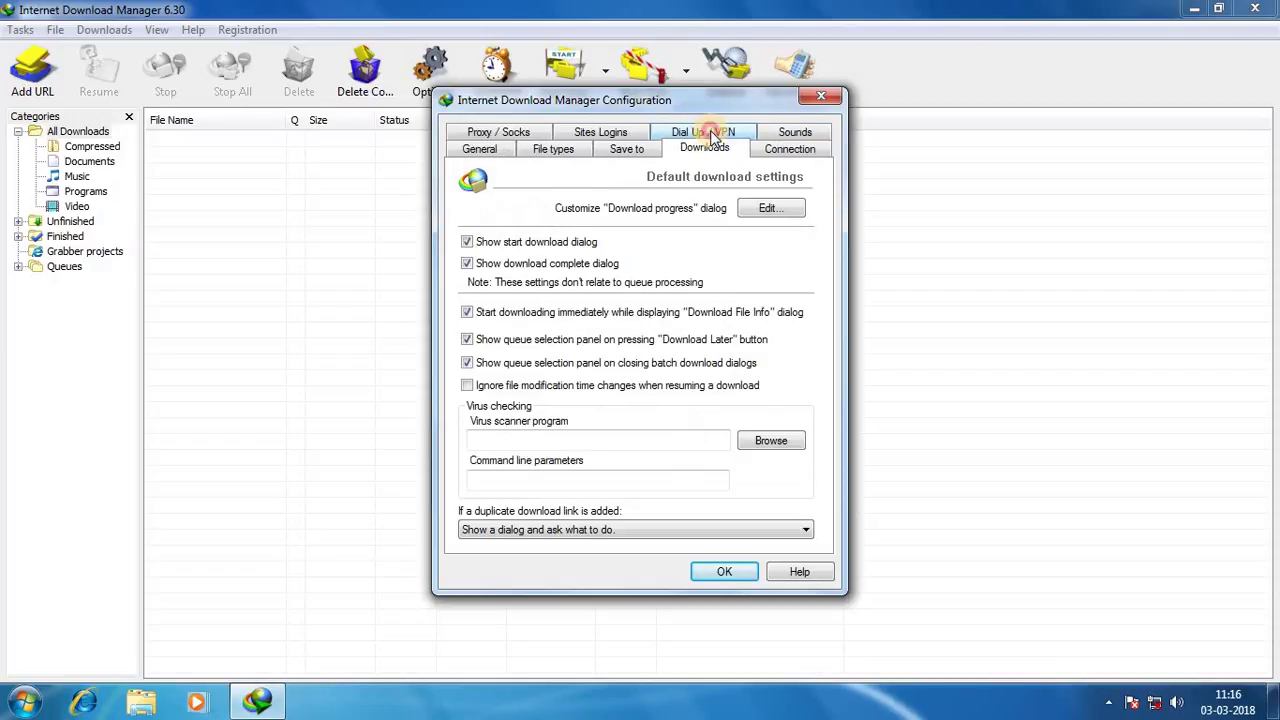
pyautogui.click(788, 134)
pyautogui.click(789, 133)
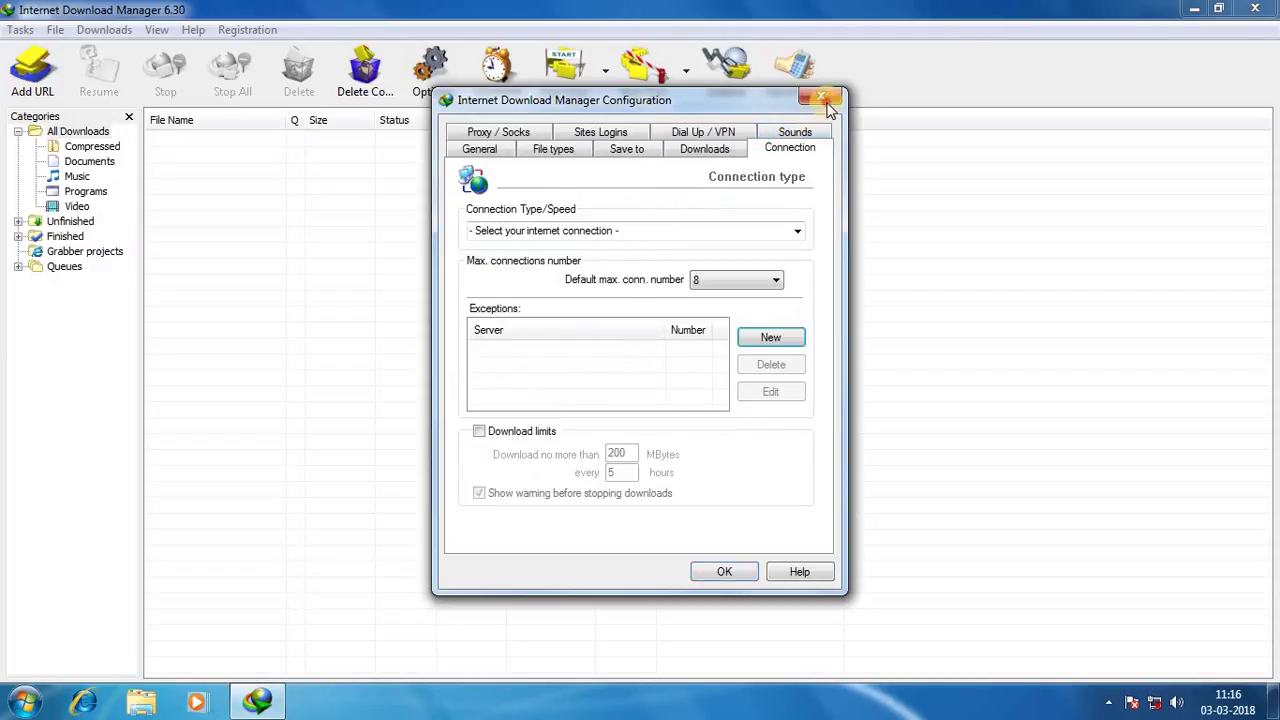
# - Close the configuration dialog and Internet Download Manager, and refresh the desktop
pyautogui.click(820, 95)
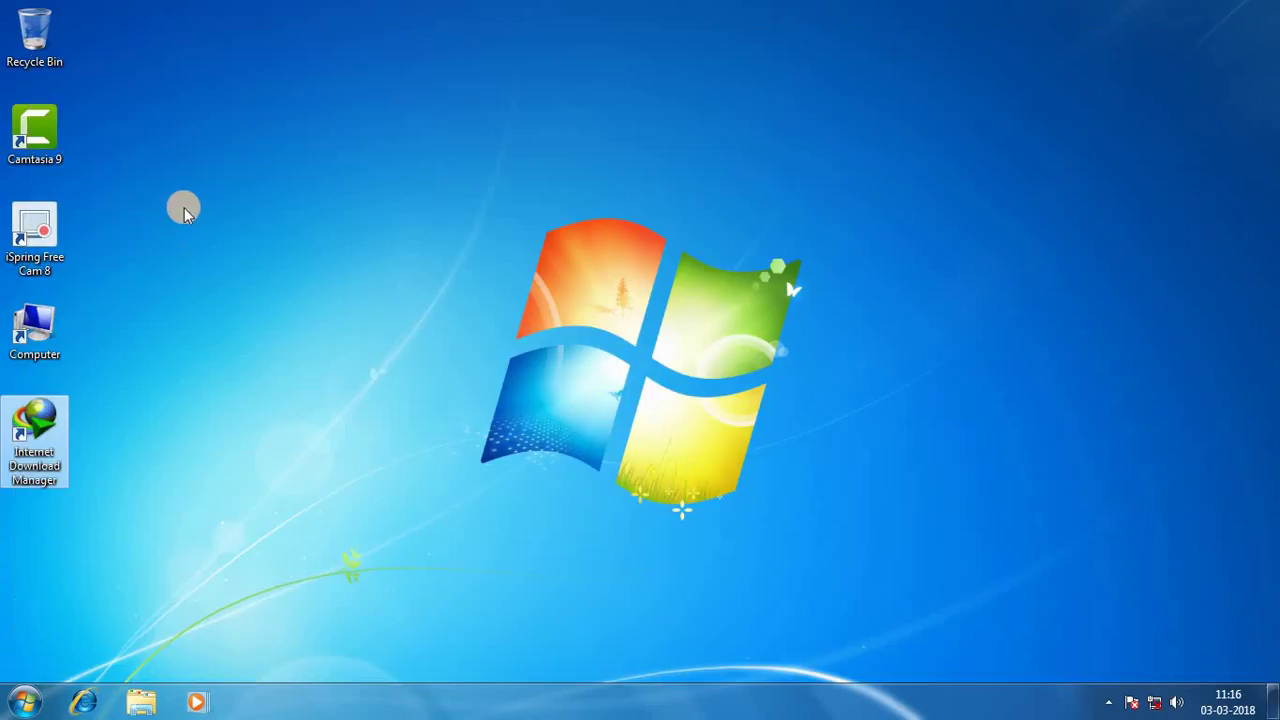
pyautogui.rightClick(183, 207)
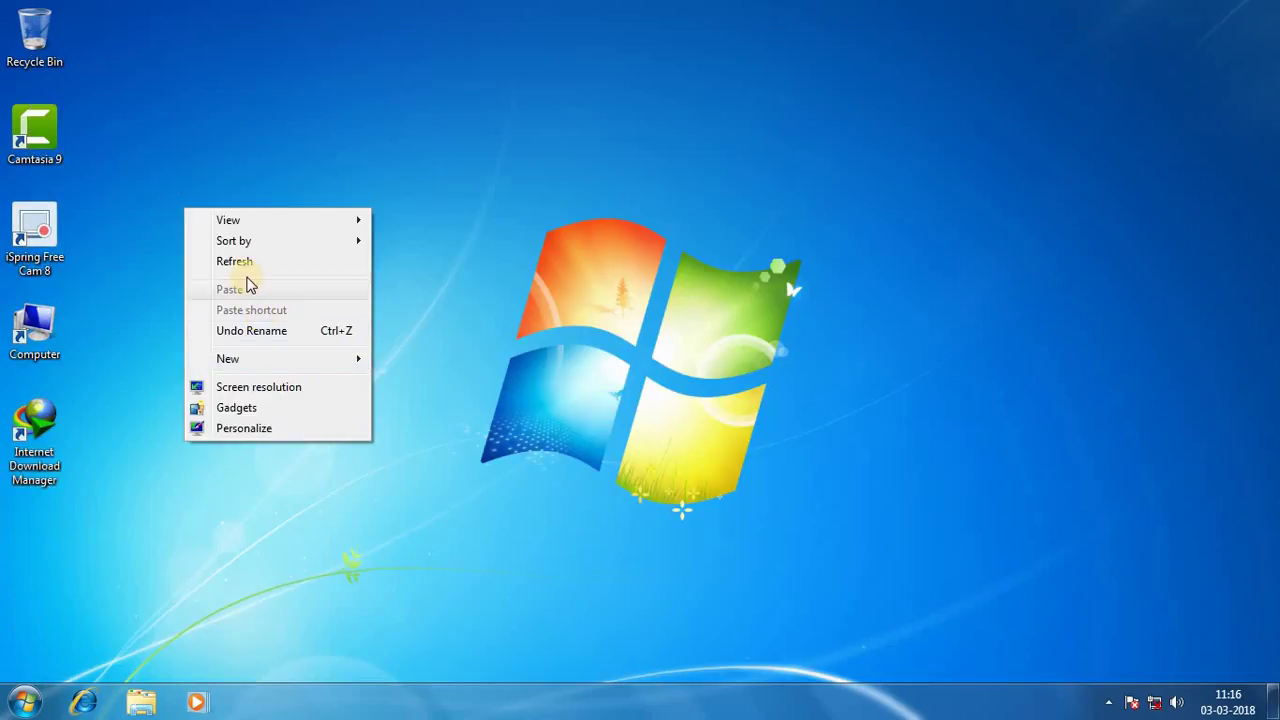